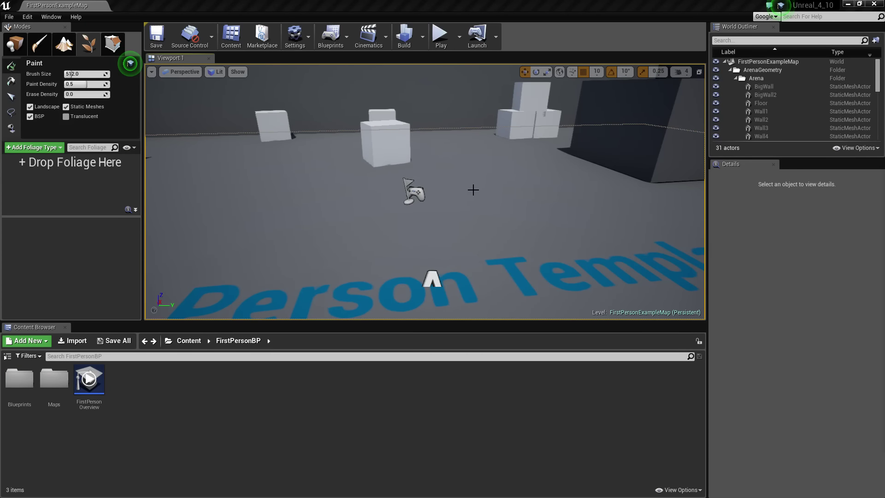
Play-test the first-person level by walking around and shooting the white cubes, ending with the play session stopped
mouse_move(505, 172)
right_mouse_down()
mouse_move(493, 125)
mouse_move(516, 134)
mouse_move(489, 140)
mouse_move(516, 152)
mouse_move(497, 169)
mouse_move(583, 175)
mouse_move(502, 168)
mouse_move(479, 184)
mouse_move(495, 187)
right_mouse_up()
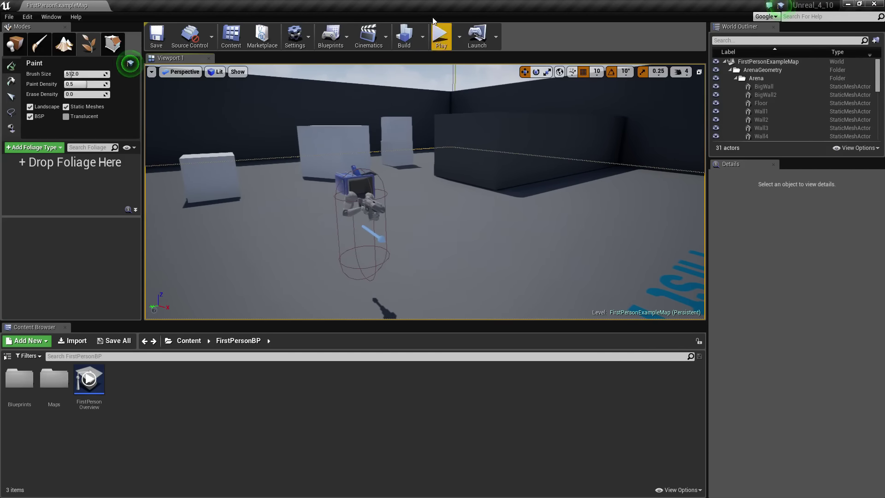
left_click(442, 37)
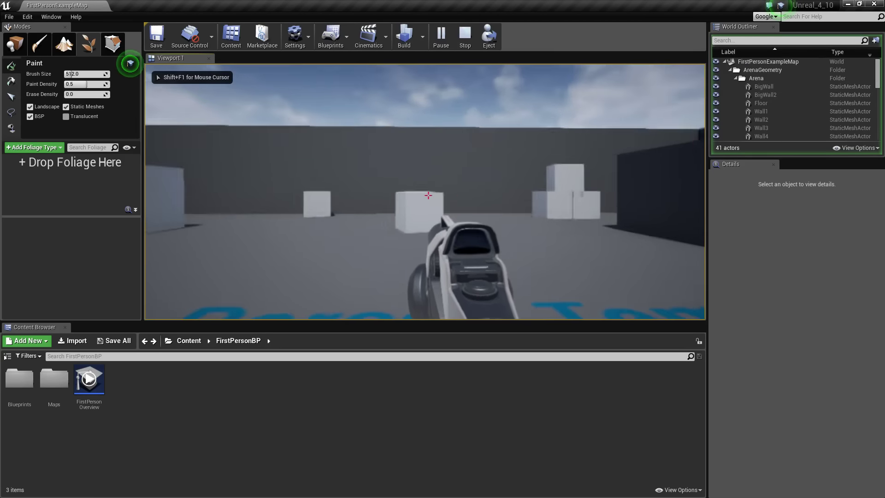
key("w")
left_click(428, 196)
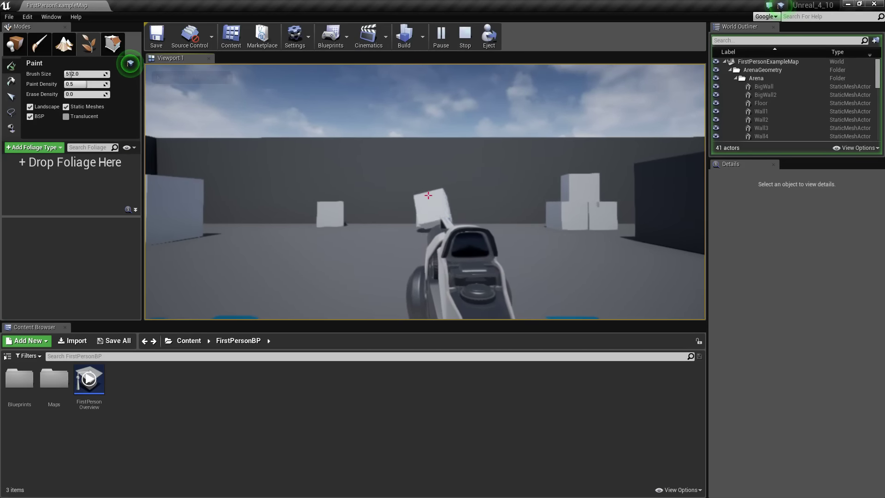
left_click(428, 195)
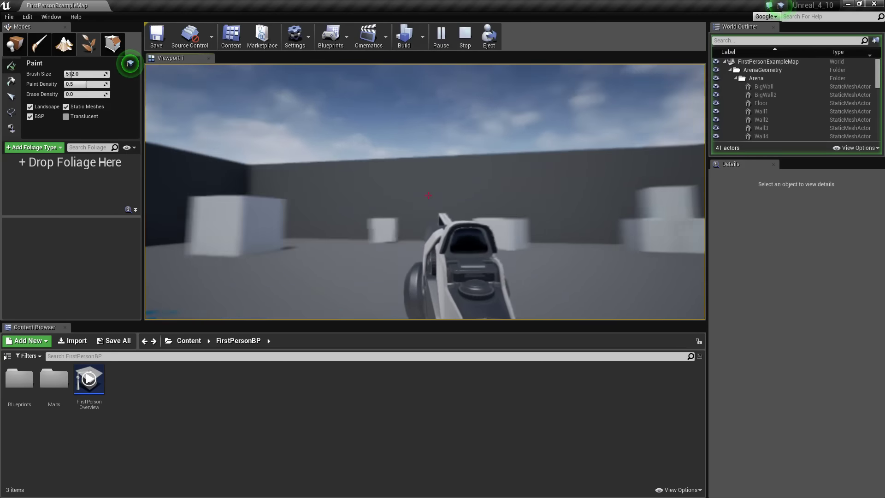
left_click(428, 195)
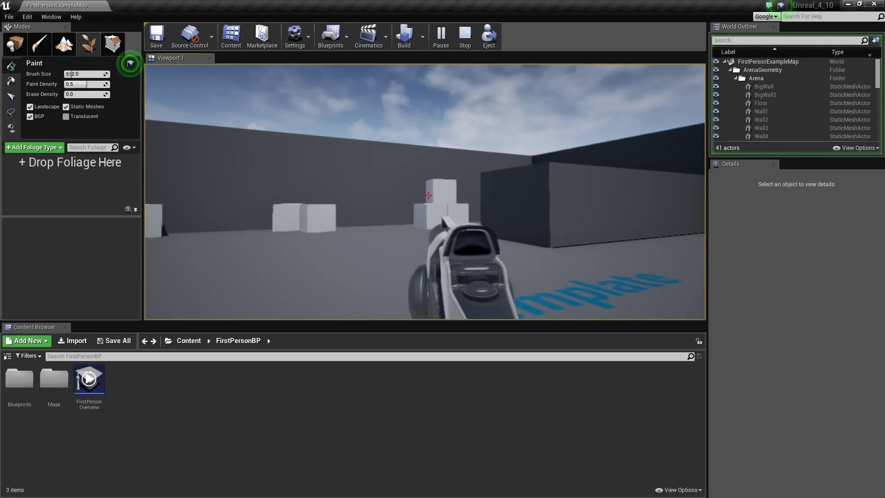
left_click(429, 196)
left_click(429, 195)
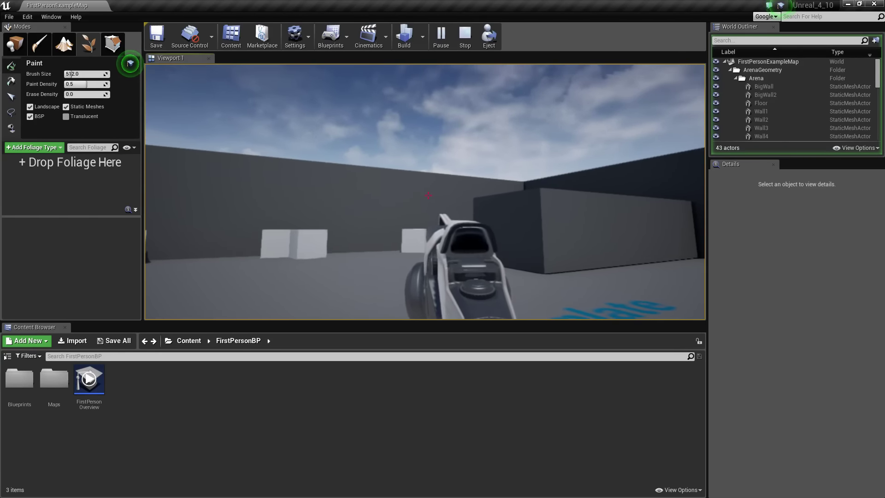
key("w")
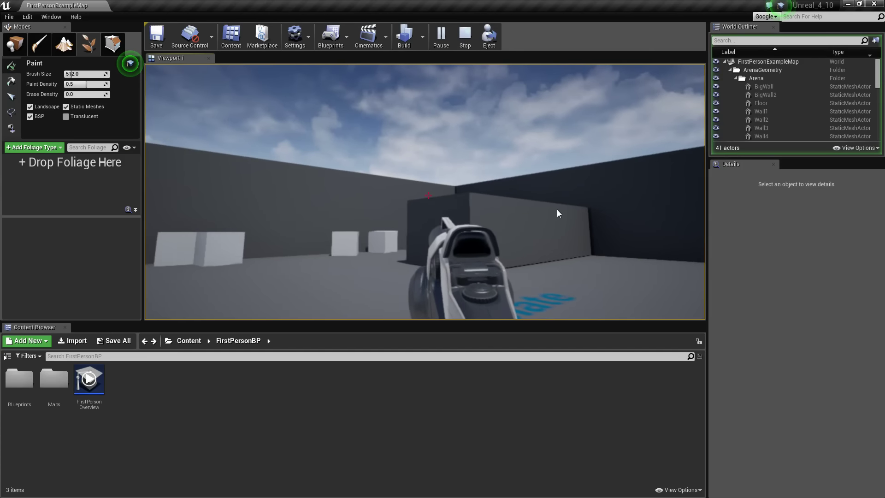
key("Escape")
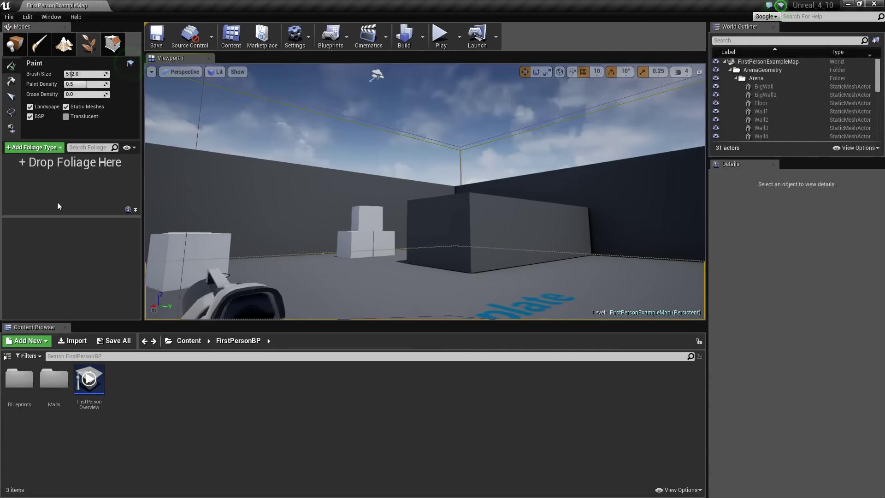
left_click(15, 44)
left_click(90, 44)
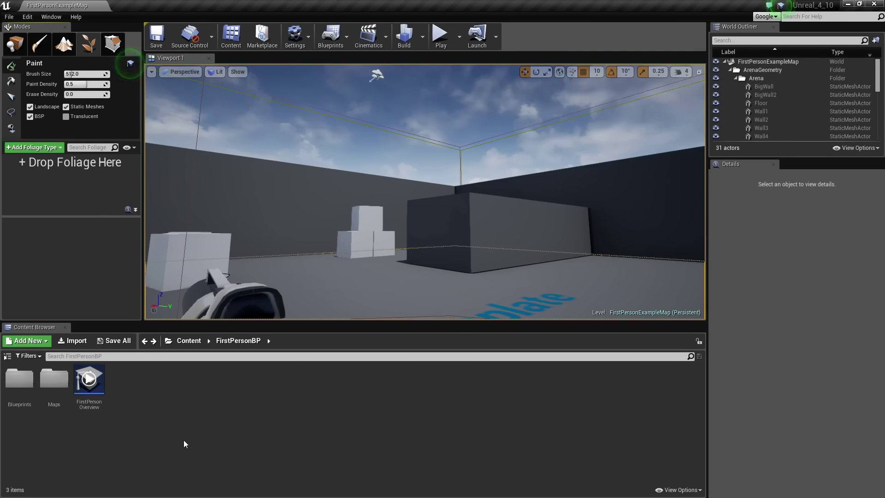
Create a folder named Meshes inside the FirstPersonBP content folder and open it
right_click(153, 395)
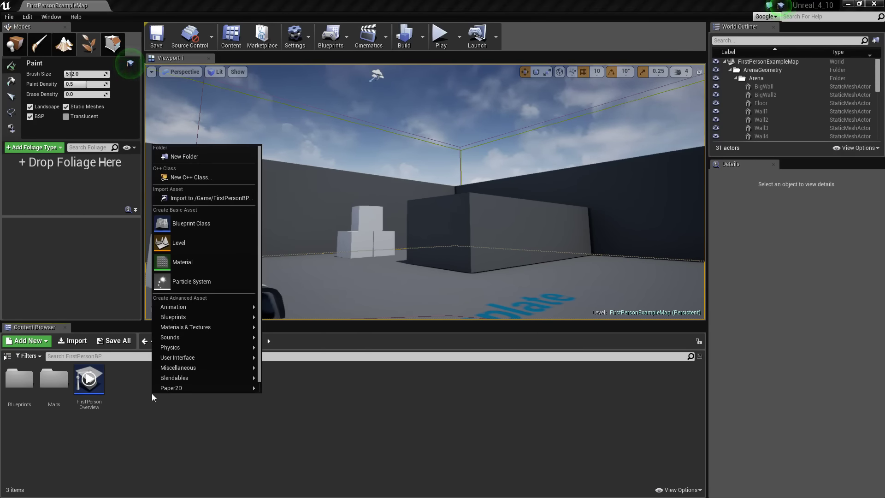
left_click(212, 156)
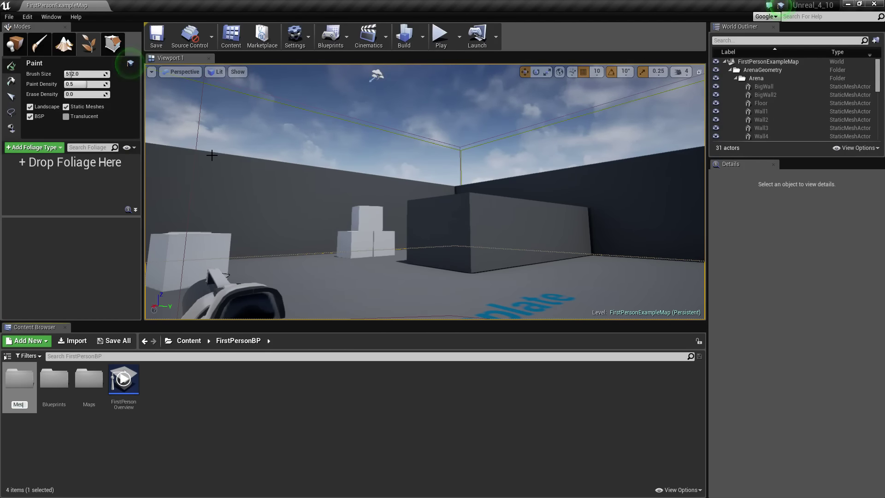
key("Return")
left_click(124, 380)
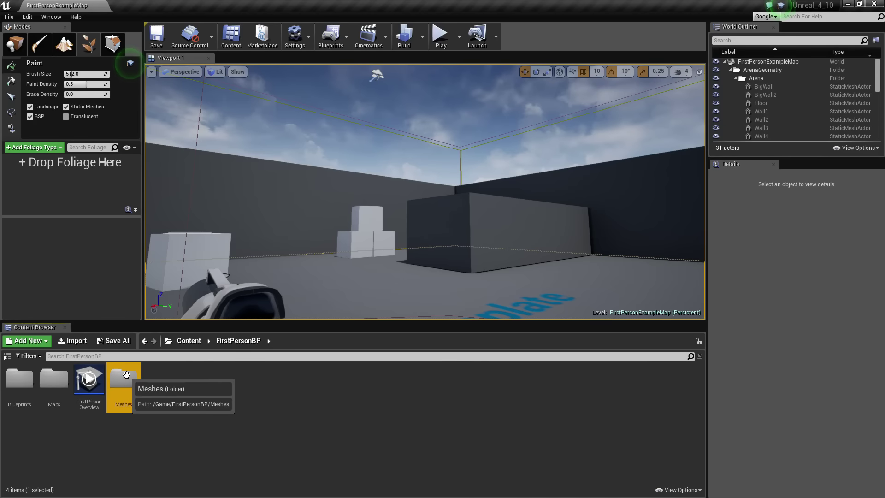
double_click(125, 382)
Import the Pod FBX file from Pictures into the Meshes folder as a static mesh with auto-generated collision, materials and textures
left_click(70, 347)
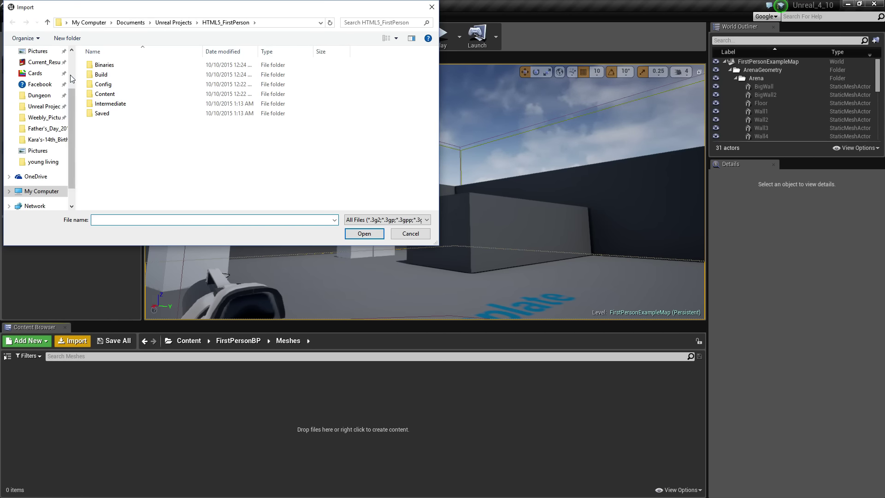
scroll(71, 118, "up", 3)
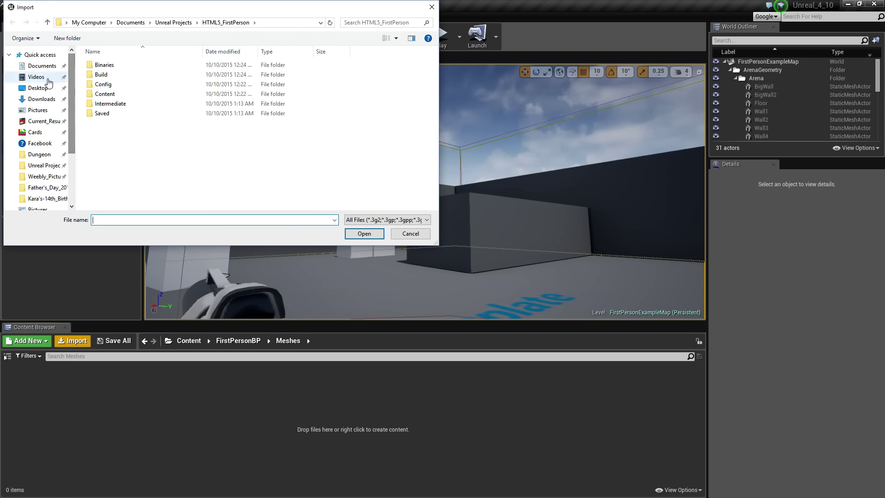
left_click(38, 111)
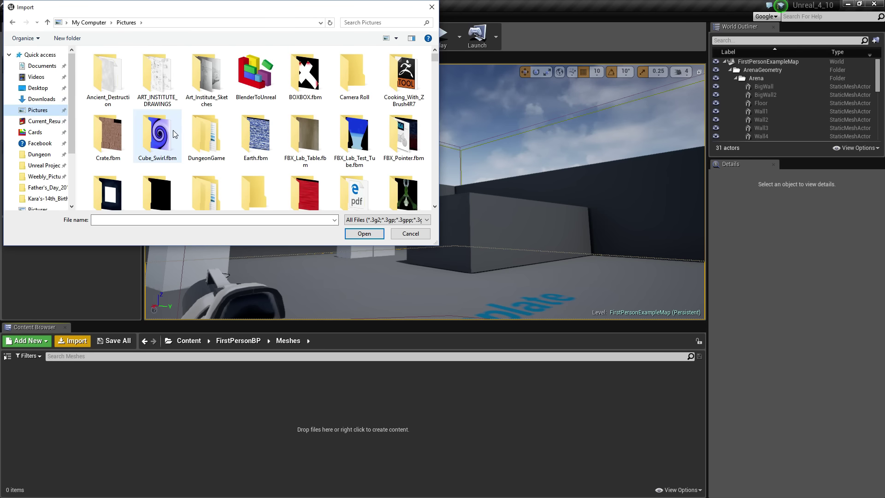
scroll(173, 129, "down", 5)
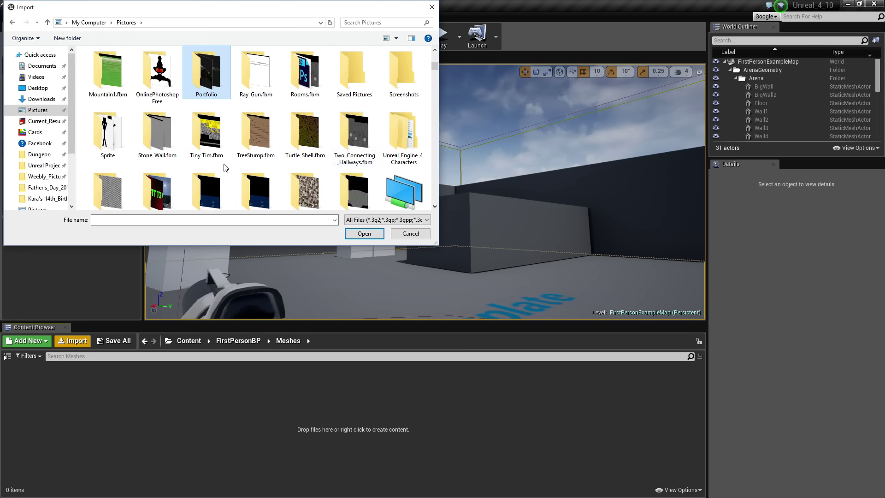
scroll(294, 146, "down", 10)
left_click(305, 74)
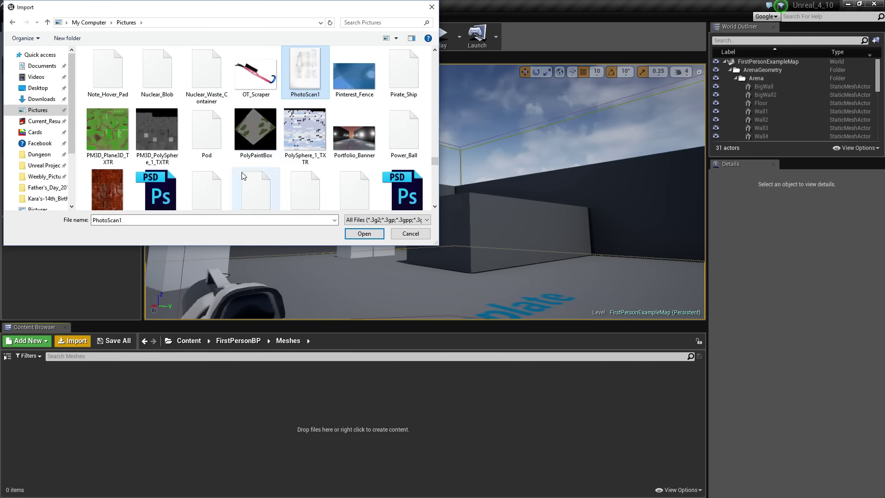
left_click(203, 134)
left_click(362, 234)
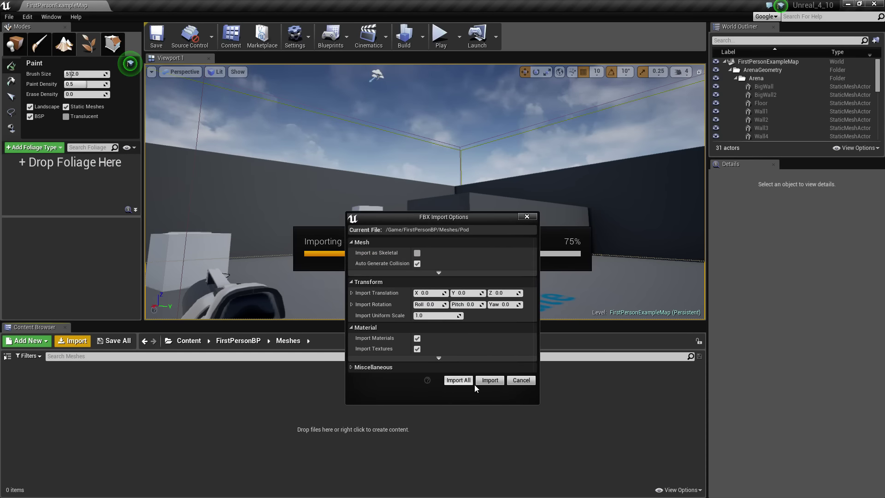
left_click(489, 380)
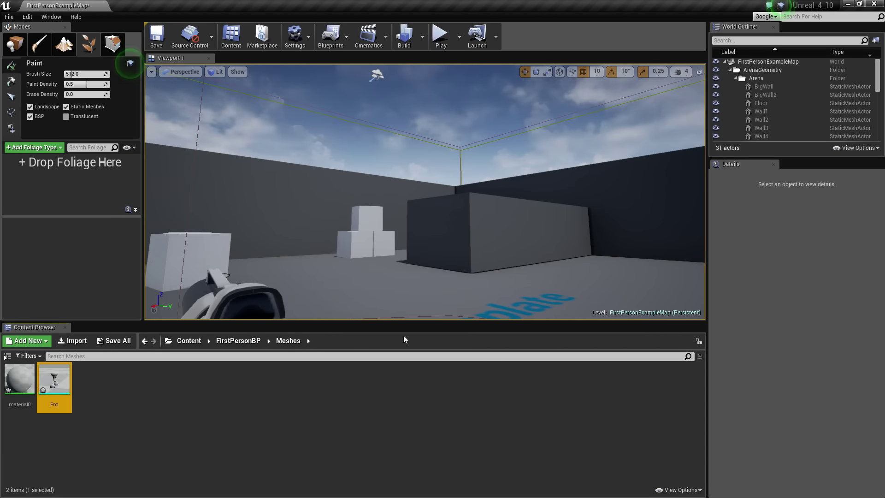
Open the imported Pod static mesh and examine its scale and collision hull up close
double_click(54, 379)
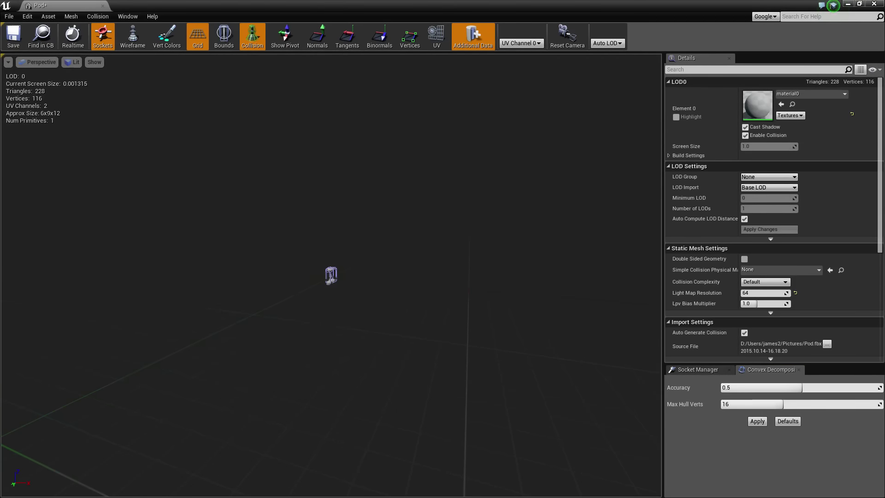
left_click_drag(331, 275, 350, 230)
left_click_drag(323, 350, 371, 301)
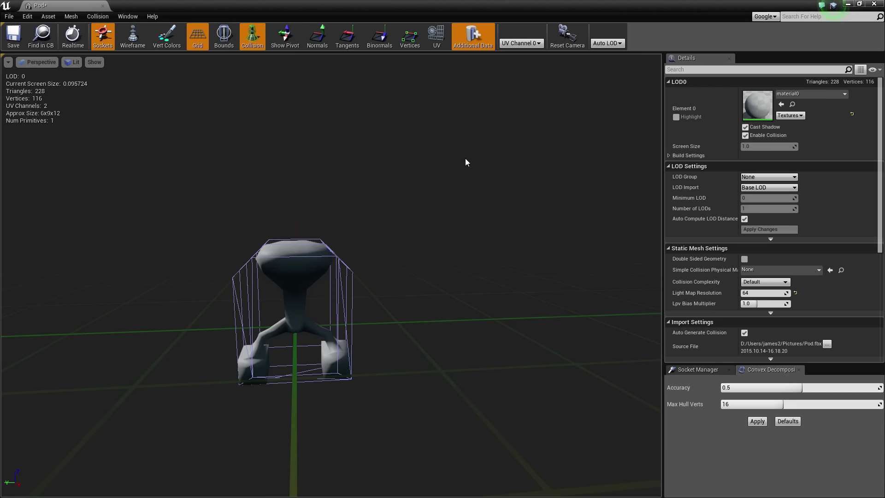
Switch to ZBrush and enlarge the pod with a Size deformation of 100, repeating it once on the active model
key("alt+Tab")
key("alt+Tab")
key("alt+Tab")
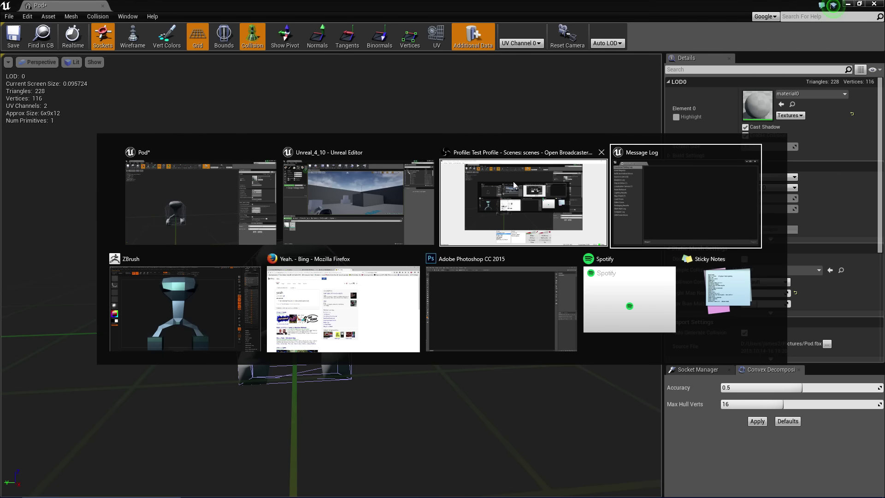
left_click(188, 317)
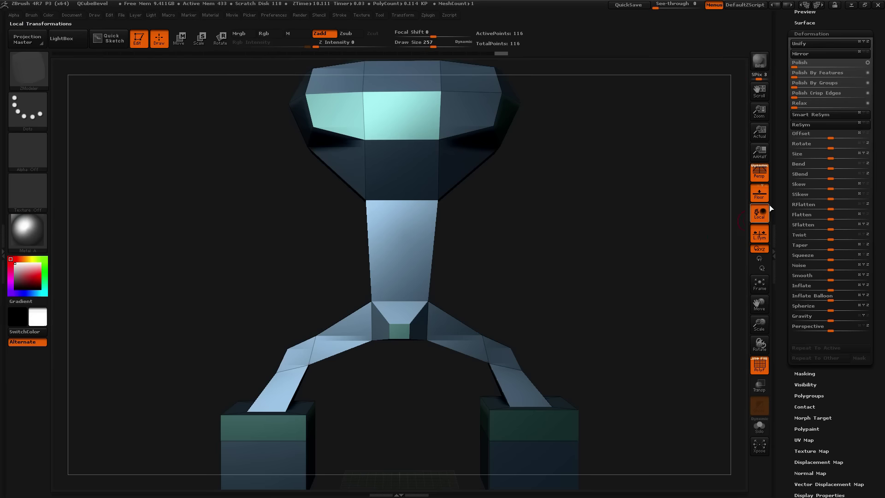
left_click_drag(832, 158, 851, 158)
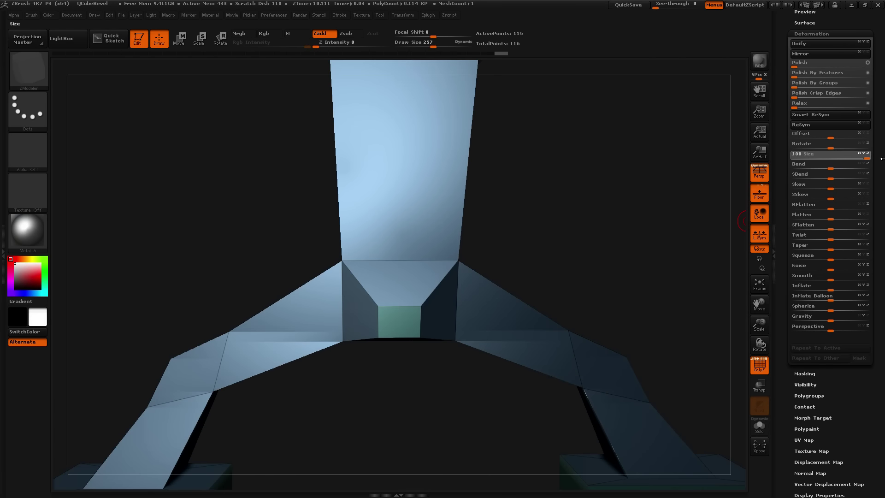
left_click(829, 349)
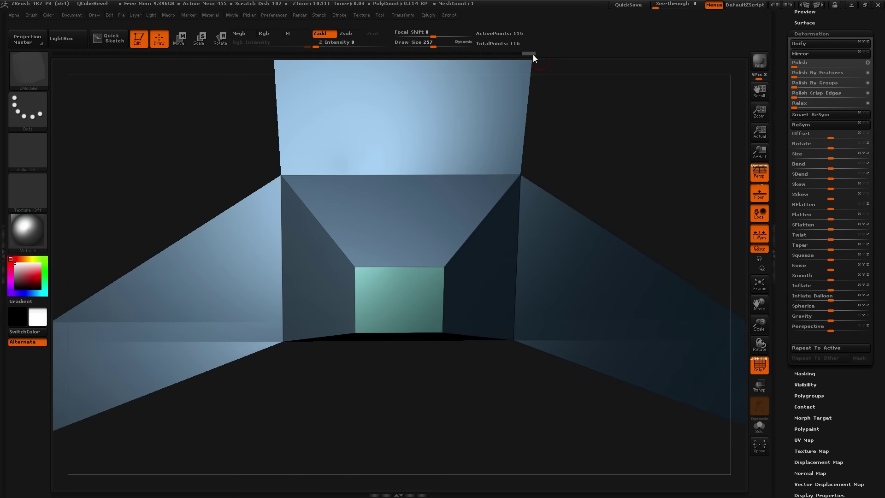
Export the enlarged pod as an FBX to the Pictures folder, overwriting the existing Pod.fbx
left_click(428, 15)
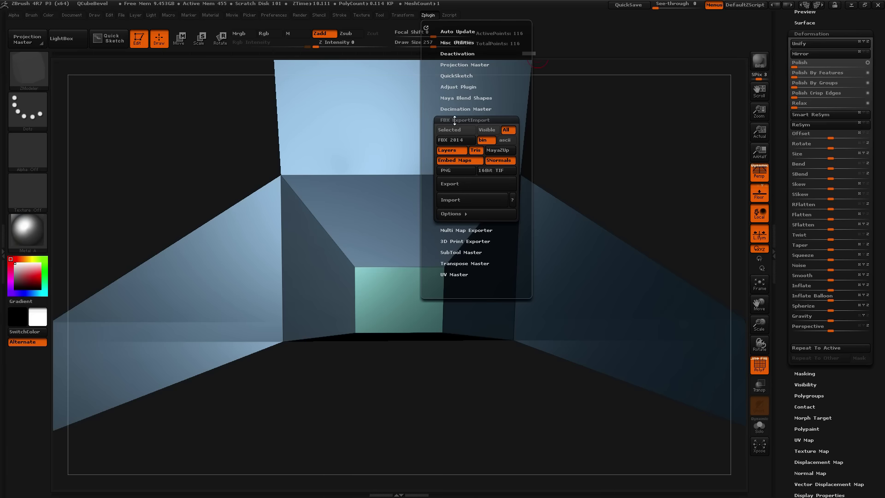
left_click(461, 184)
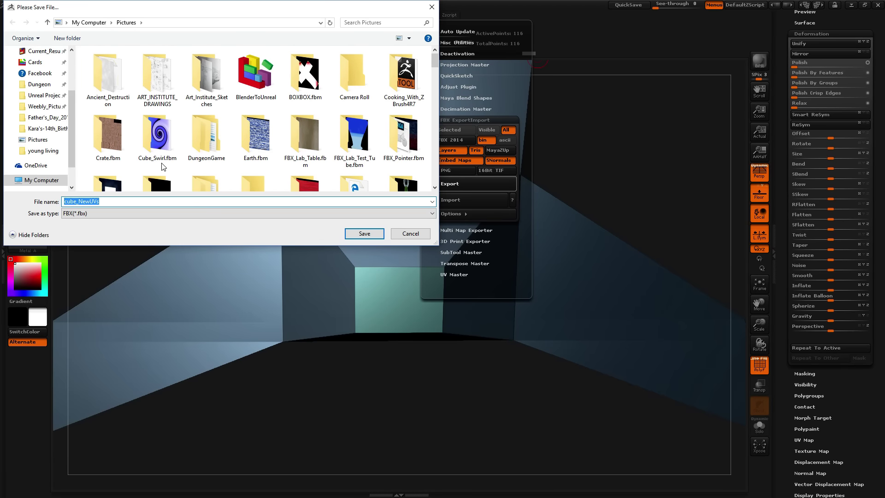
type("Pod")
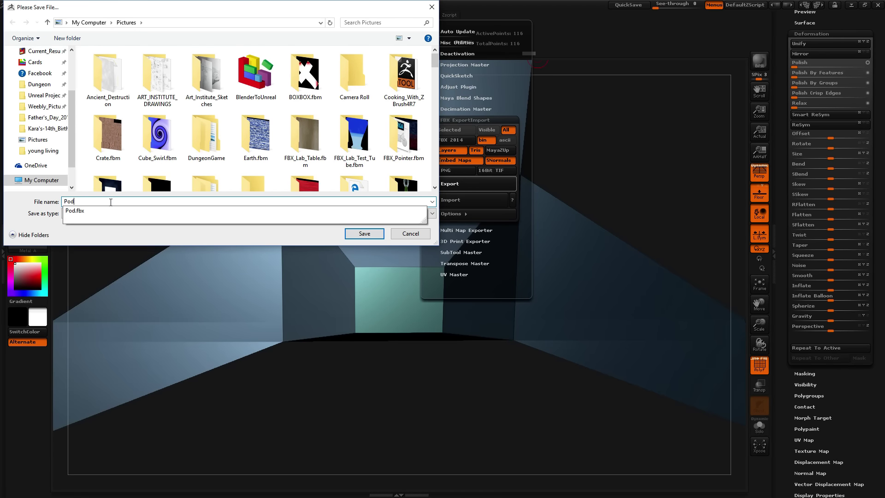
left_click(101, 215)
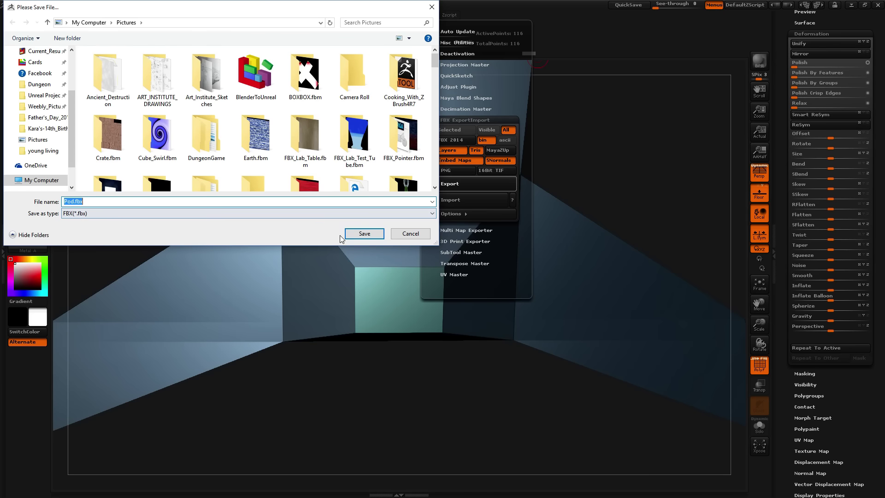
left_click(364, 234)
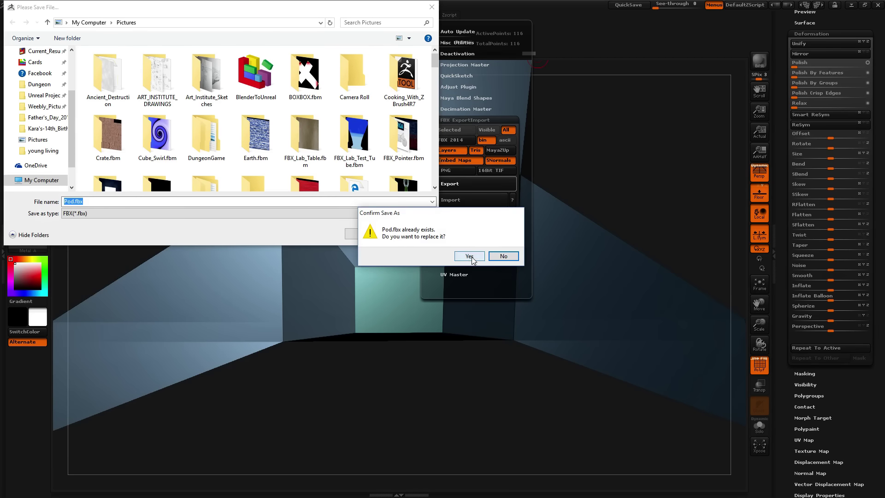
left_click(470, 256)
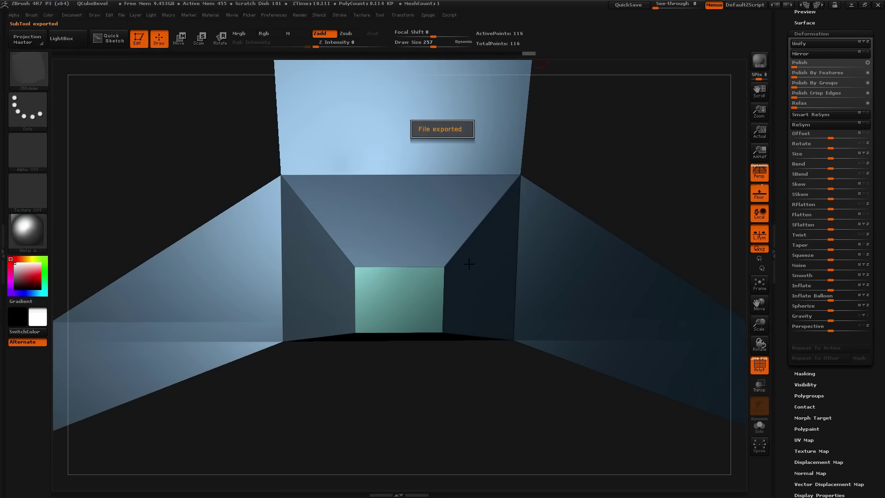
Switch back to Unreal Editor, reimport the Pod mesh from its updated source file, and maximize its mesh editor window
left_click(851, 6)
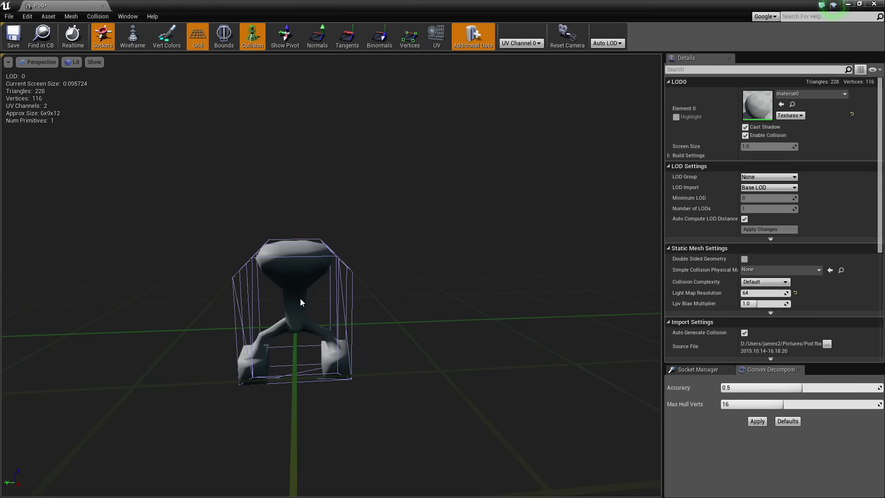
left_click(859, 4)
left_click_drag(640, 389, 574, 213)
right_click(54, 379)
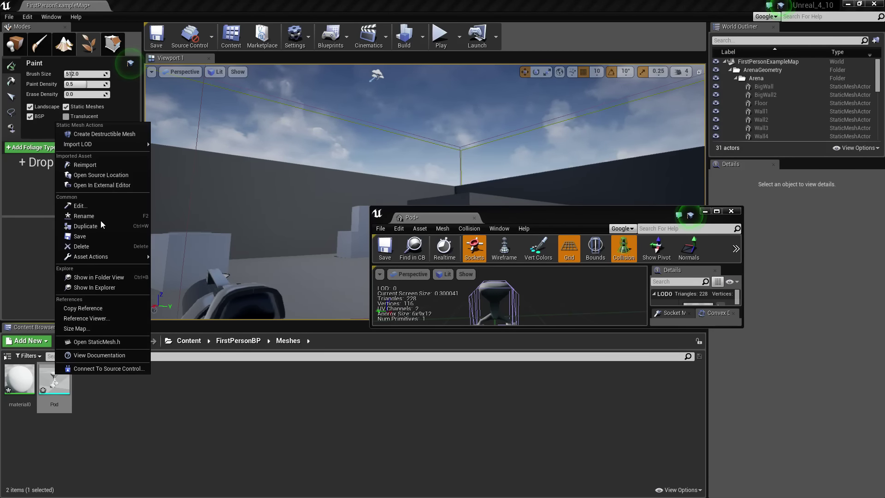
left_click(92, 165)
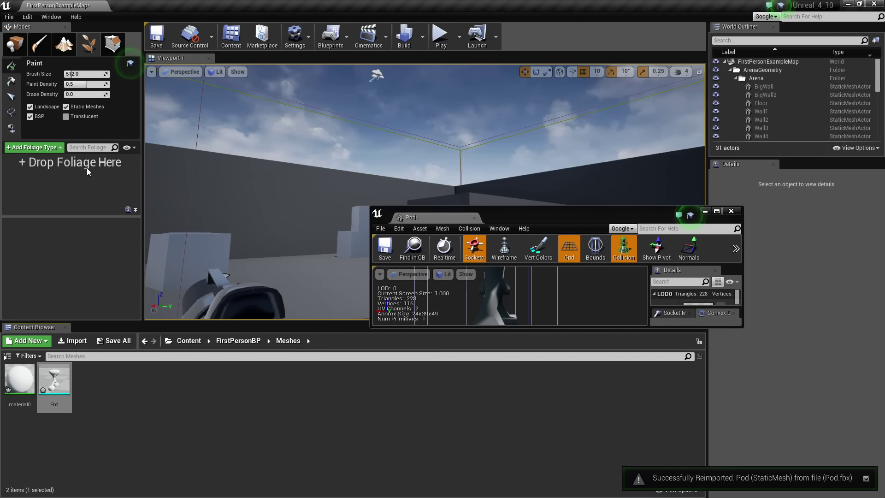
double_click(553, 217)
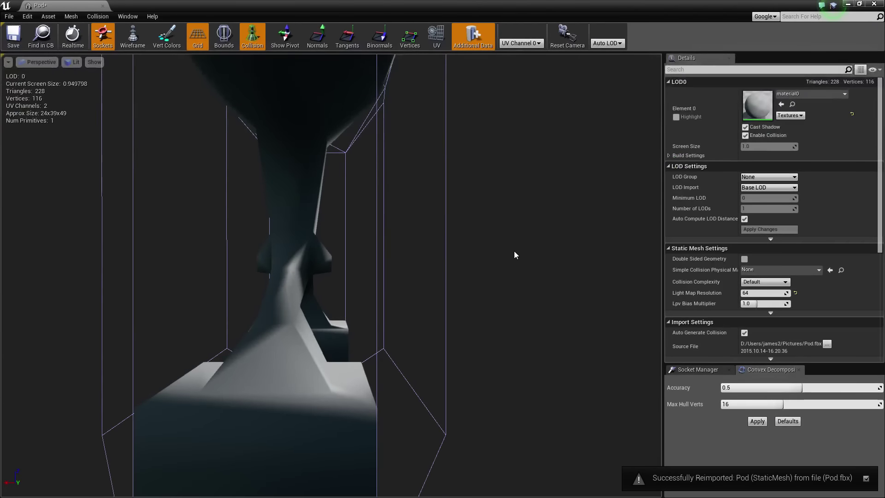
Generate convex decomposition collision for the Pod mesh with accuracy 0.5 and 16 max hull verts, and save the asset
mouse_move(521, 257)
right_mouse_down()
mouse_move(484, 258)
mouse_move(572, 240)
mouse_move(522, 257)
right_mouse_up()
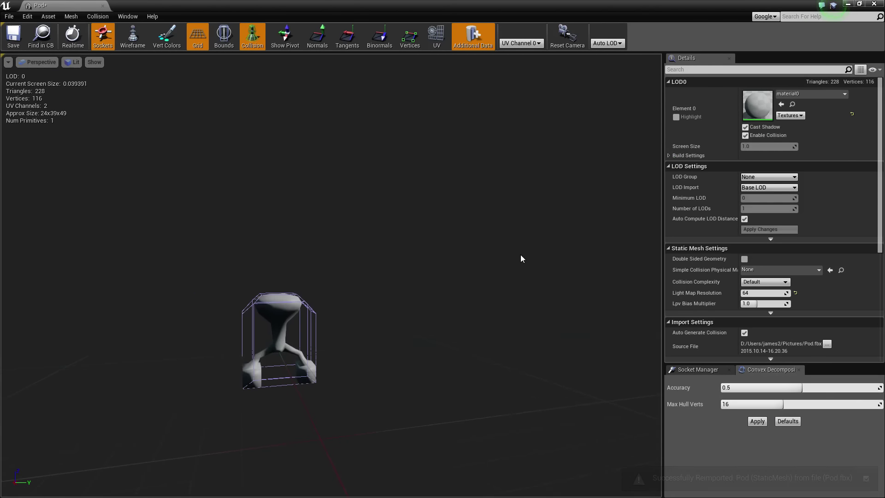
left_click(758, 423)
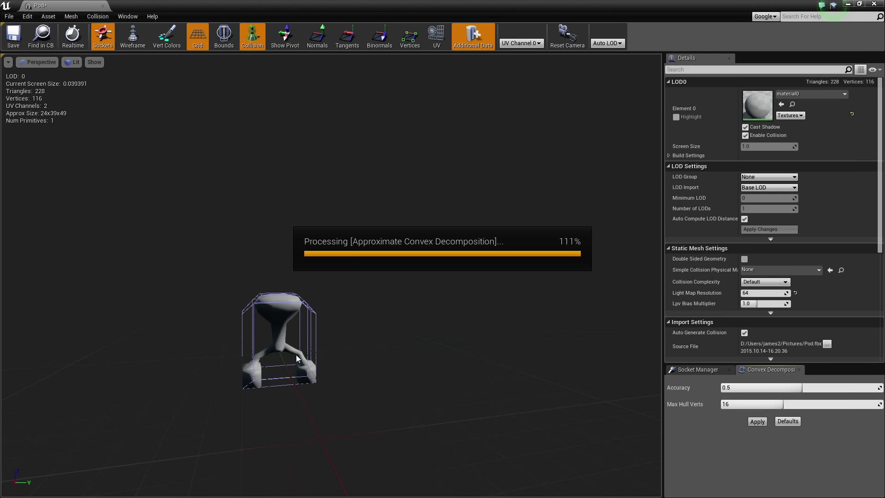
left_click(13, 35)
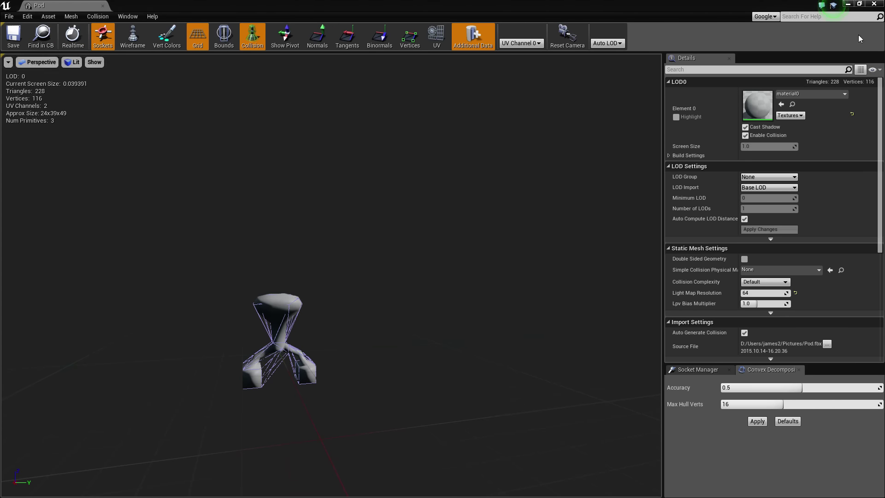
Try M_Wood_Floor_Walnut_Polished on the Pod mesh, settle on the M_Wood_Oak material, and save and close the mesh editor
left_click(823, 95)
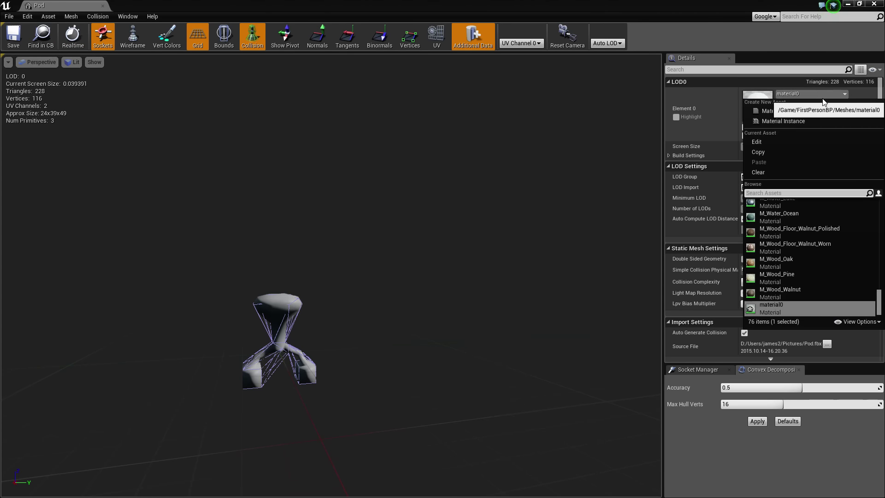
left_click(770, 229)
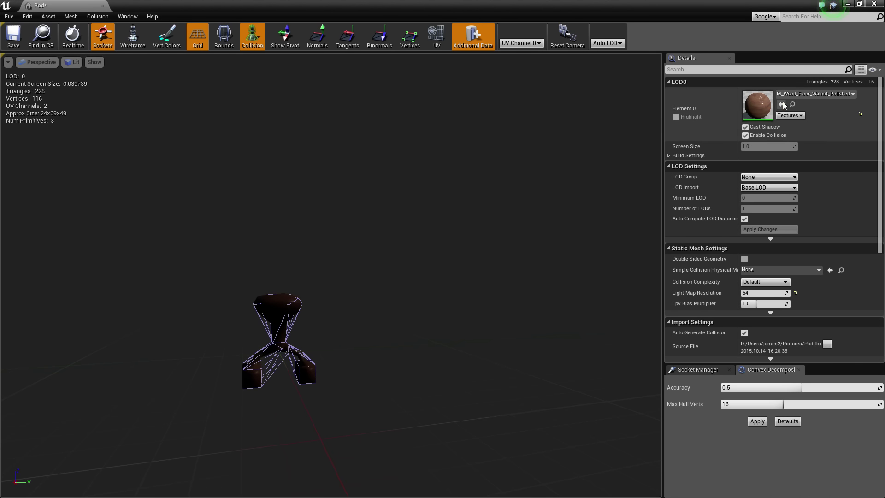
left_click(815, 93)
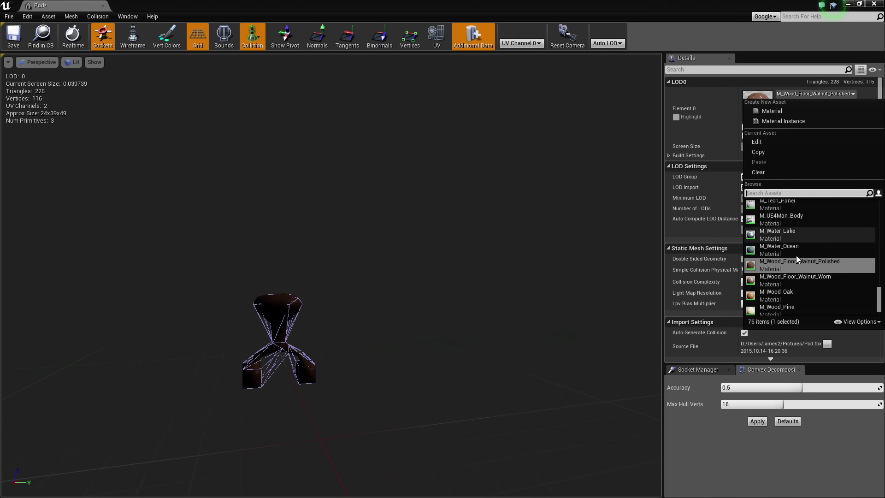
left_click(772, 295)
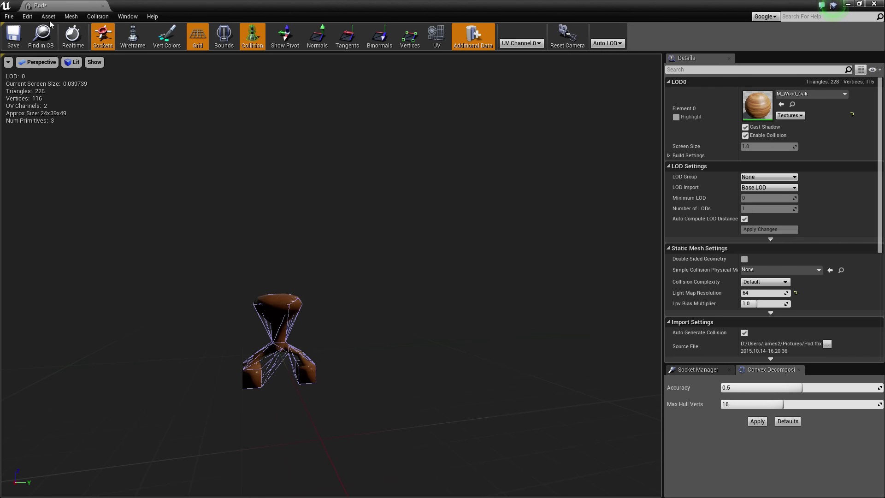
left_click(21, 38)
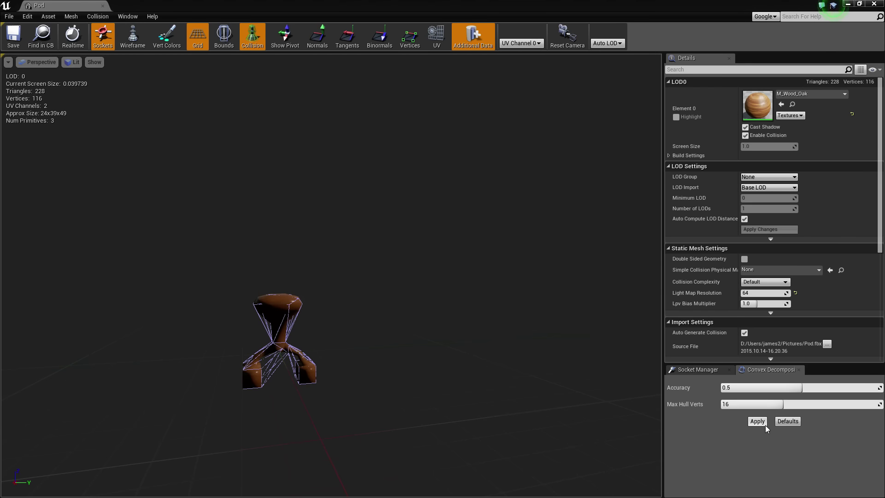
left_click(875, 4)
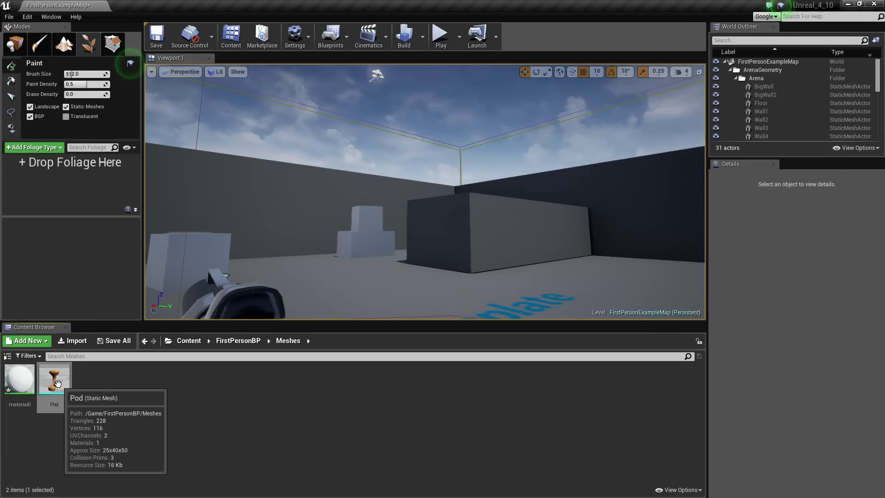
Add the Pod mesh as a foliage type and select it, enlarging the area that shows its painting and placement settings
left_click_drag(56, 393, 85, 181)
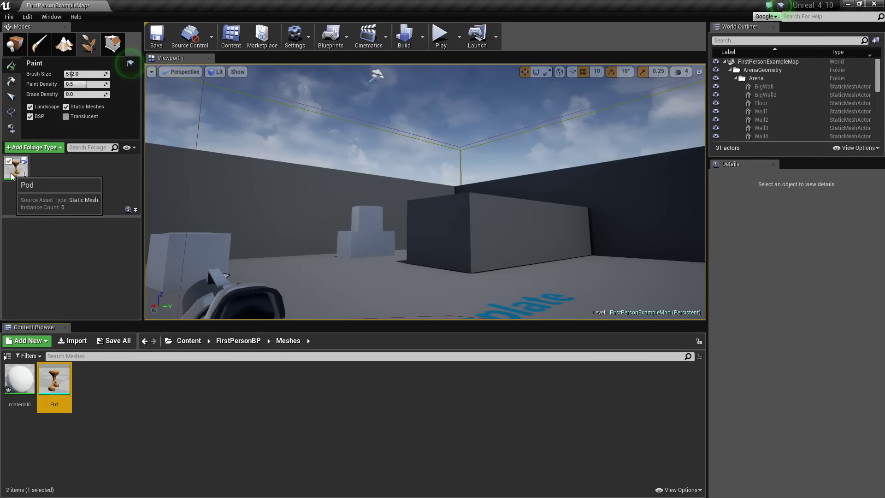
mouse_move(332, 224)
right_mouse_down()
mouse_move(369, 295)
mouse_move(355, 258)
mouse_move(355, 280)
mouse_move(391, 300)
mouse_move(385, 290)
mouse_move(395, 271)
right_mouse_up()
right_click_drag(356, 230, 322, 227)
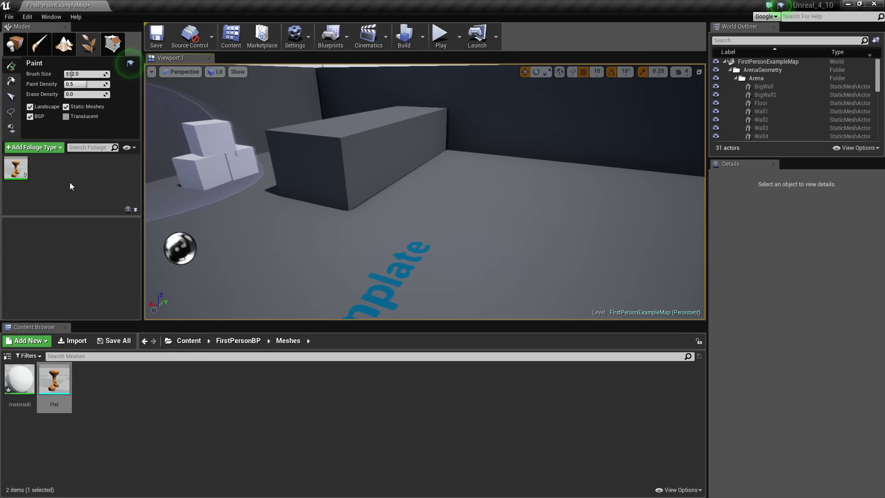
left_click(16, 167)
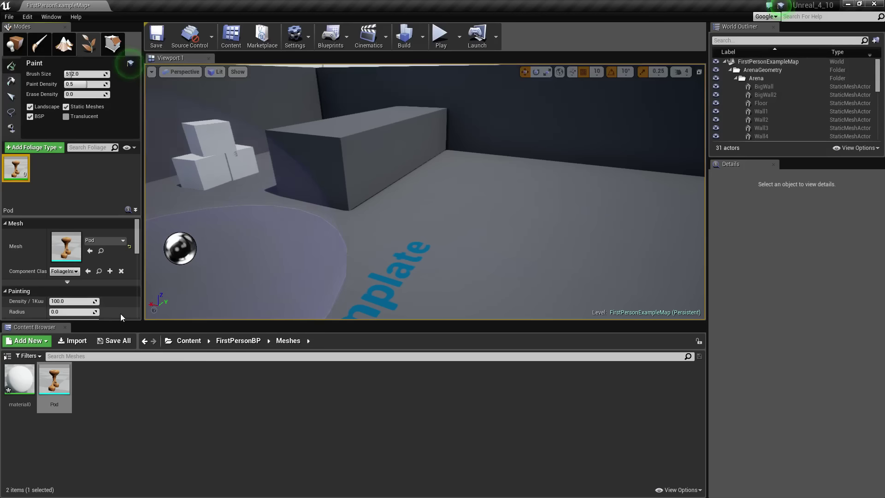
left_click_drag(122, 321, 121, 434)
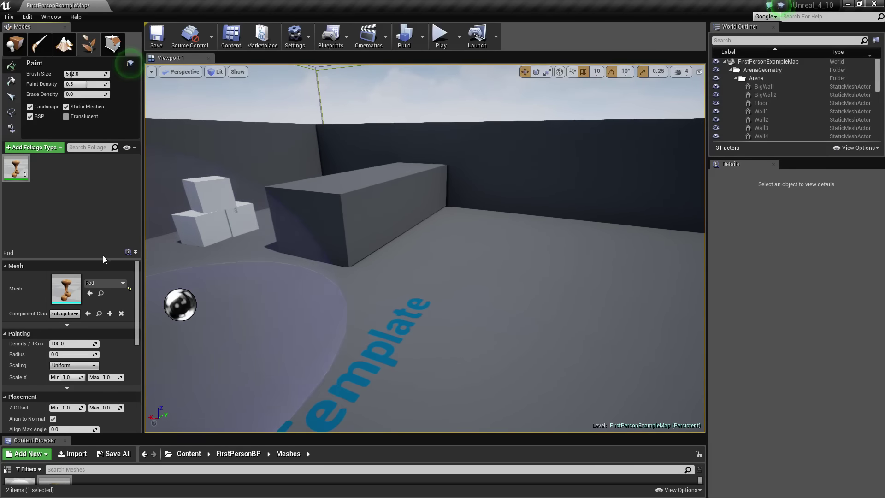
left_click_drag(110, 251, 110, 189)
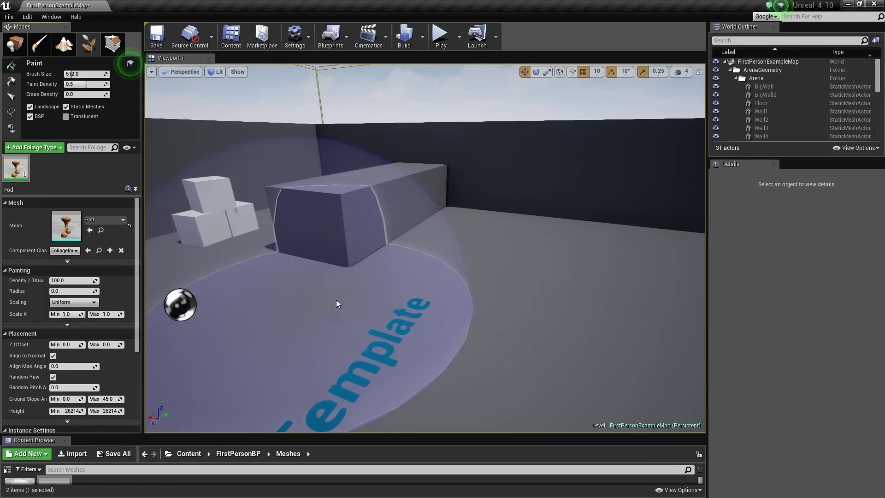
Paint Pod foliage across the arena floor with brush size 512 and density 100, and inspect the scattered pods up close
mouse_move(336, 300)
left_mouse_down()
mouse_move(405, 276)
mouse_move(572, 266)
mouse_move(552, 245)
mouse_move(484, 277)
mouse_move(391, 274)
left_mouse_up()
left_click_drag(223, 302, 268, 266)
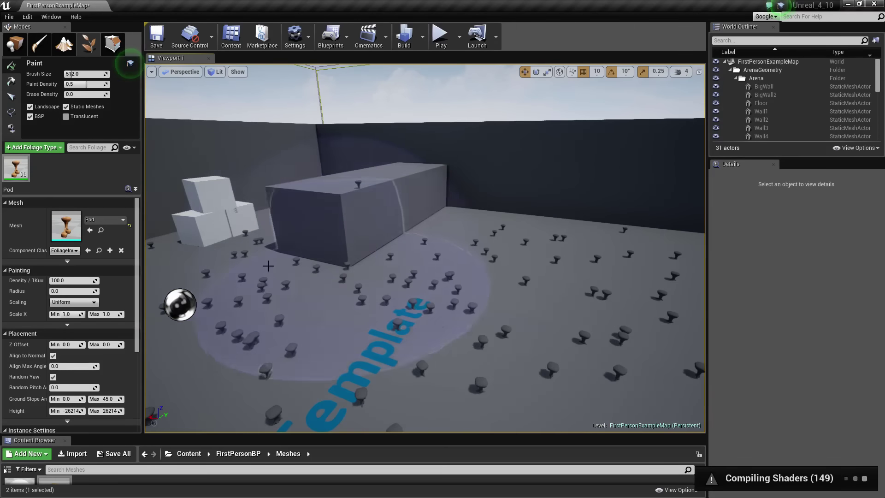
left_click_drag(388, 218, 401, 285)
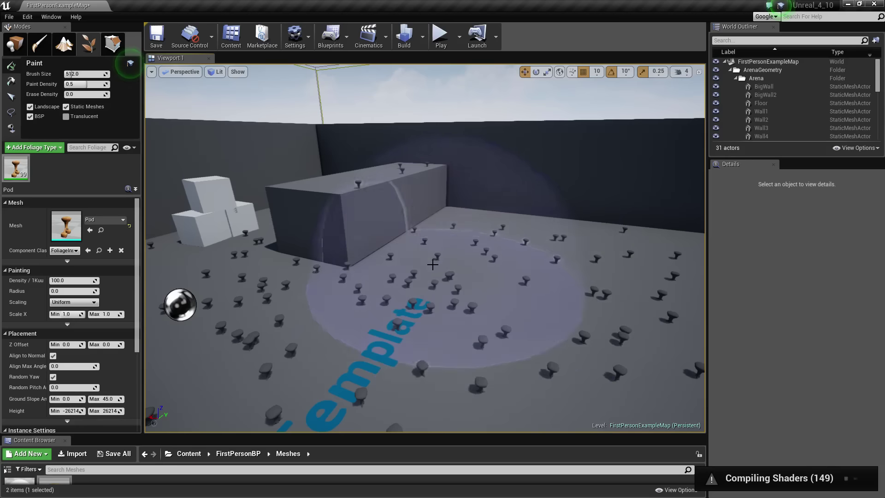
right_click_drag(438, 277, 553, 272)
mouse_move(508, 322)
left_mouse_down()
mouse_move(524, 249)
mouse_move(438, 289)
mouse_move(419, 273)
left_mouse_up()
right_click_drag(418, 274, 521, 276)
mouse_move(326, 286)
left_mouse_down()
mouse_move(476, 332)
mouse_move(284, 241)
mouse_move(332, 295)
left_mouse_up()
right_click_drag(332, 295, 526, 293)
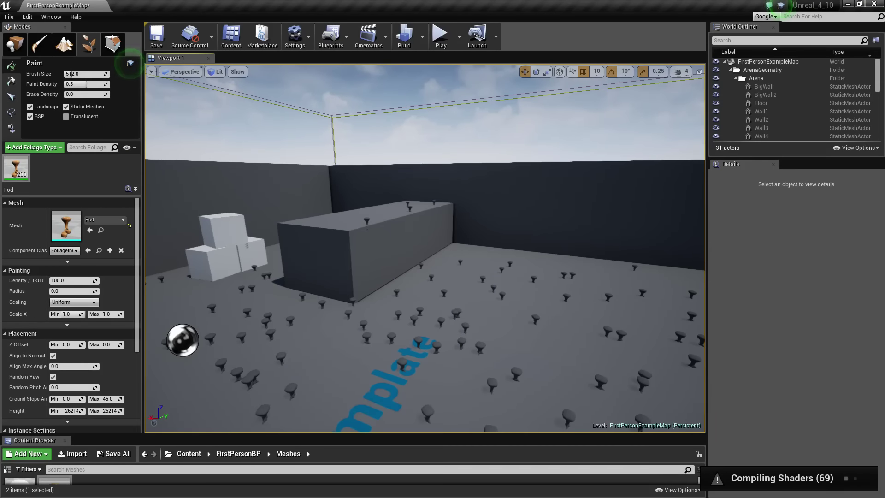
mouse_move(454, 244)
right_mouse_down()
mouse_move(474, 233)
mouse_move(456, 231)
mouse_move(477, 231)
mouse_move(459, 230)
mouse_move(488, 252)
mouse_move(510, 254)
right_mouse_up()
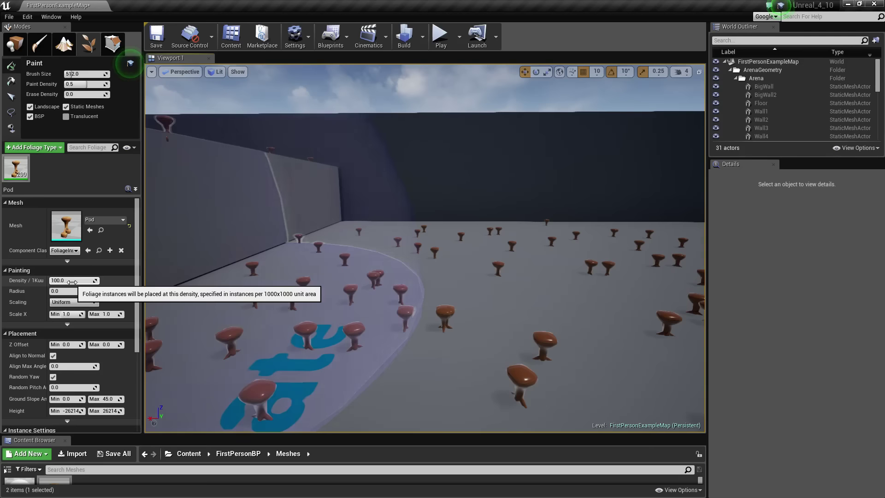
Raise the Pod foliage density to about 745 and paint a denser covering of pods over the arena floor
left_click_drag(74, 280, 92, 280)
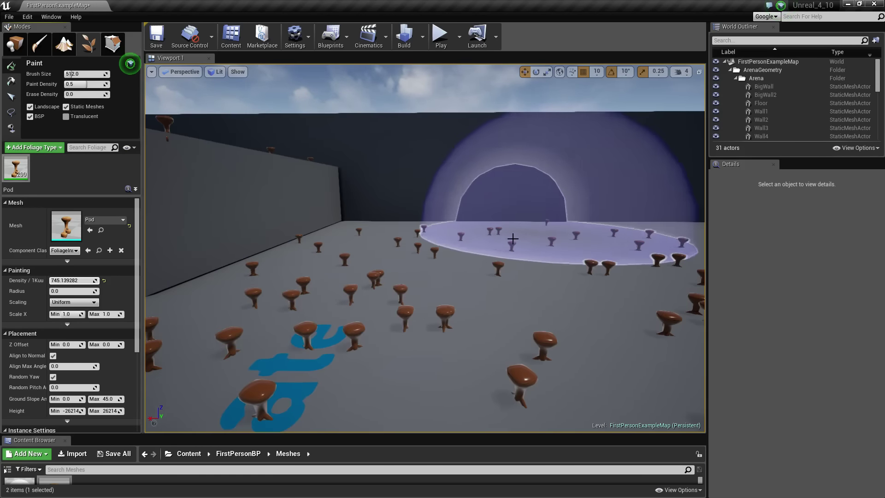
mouse_move(511, 239)
right_mouse_down()
mouse_move(491, 272)
mouse_move(477, 265)
right_mouse_up()
mouse_move(459, 198)
left_mouse_down()
mouse_move(429, 231)
mouse_move(456, 323)
mouse_move(576, 231)
mouse_move(365, 224)
mouse_move(257, 194)
mouse_move(502, 226)
mouse_move(484, 158)
mouse_move(467, 328)
left_mouse_up()
right_click_drag(466, 328, 576, 286)
mouse_move(466, 328)
left_mouse_down()
mouse_move(405, 381)
mouse_move(321, 295)
mouse_move(502, 298)
mouse_move(602, 309)
mouse_move(384, 317)
left_mouse_up()
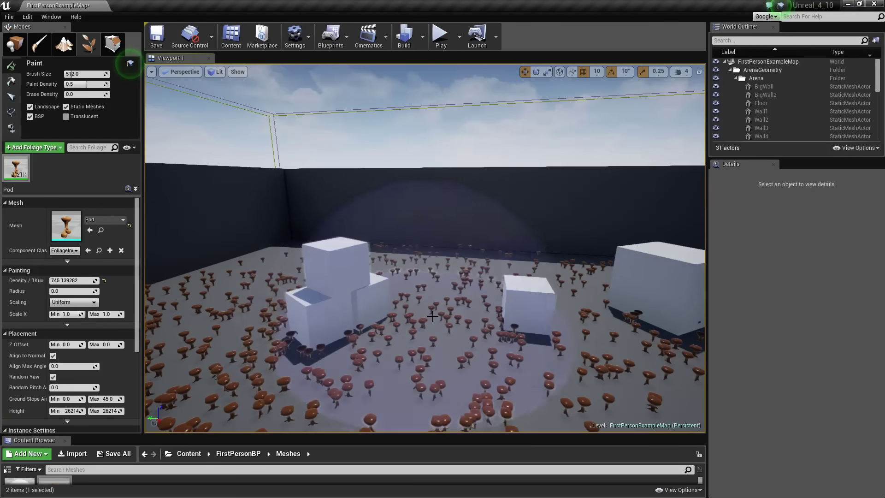
right_click_drag(384, 317, 475, 308)
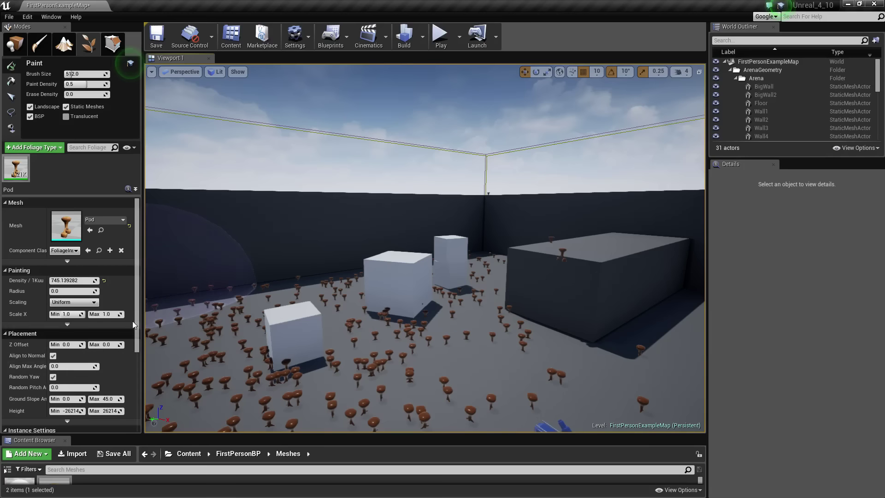
left_click_drag(137, 319, 138, 327)
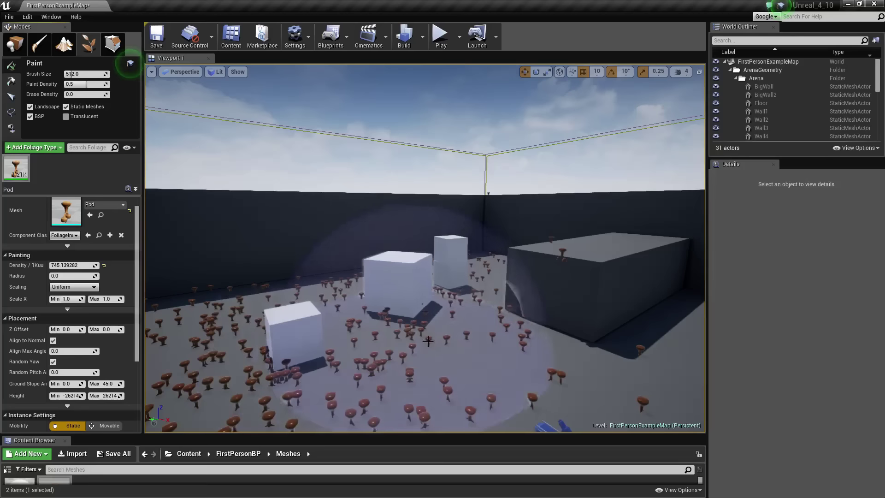
mouse_move(377, 328)
left_mouse_down()
mouse_move(454, 352)
mouse_move(401, 361)
left_mouse_up()
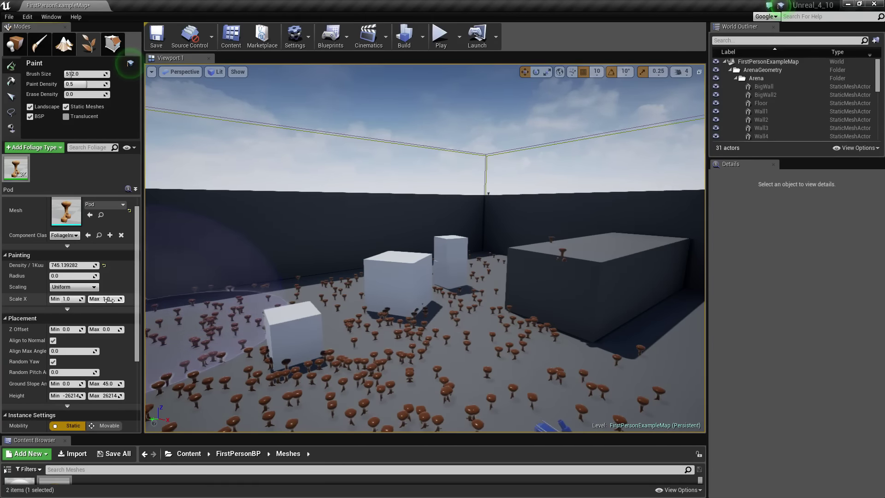
Set the foliage's maximum Scale X to about 33.98, paint oversized trial pods around the arena, and undo those strokes
left_click_drag(106, 299, 134, 299)
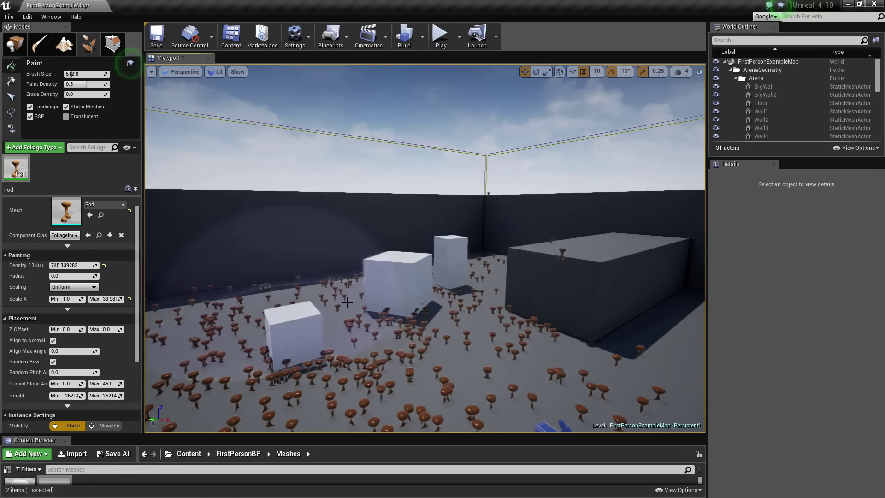
left_click(446, 316)
mouse_move(330, 248)
right_mouse_down()
mouse_move(387, 245)
mouse_move(403, 233)
mouse_move(375, 235)
mouse_move(373, 227)
mouse_move(446, 235)
right_mouse_up()
key("s")
key("d")
left_click(360, 293)
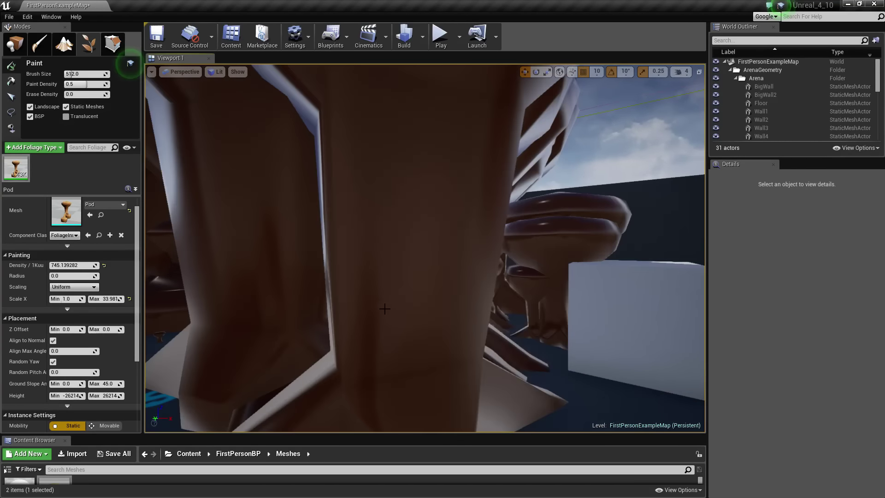
mouse_move(360, 293)
right_mouse_down()
mouse_move(454, 304)
mouse_move(440, 305)
mouse_move(454, 295)
right_mouse_up()
key("s")
key("d")
left_click_drag(454, 258, 505, 249)
key("ctrl+z")
key("ctrl+z")
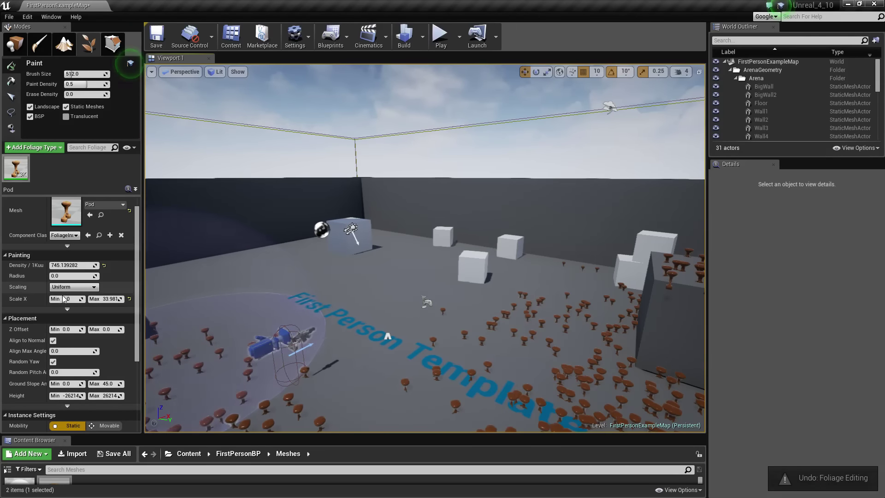
Set the foliage's minimum Scale X to about 33.98 and reduce the brush size to about 138.87
left_click_drag(69, 299, 106, 300)
mouse_move(287, 252)
right_mouse_down()
mouse_move(262, 268)
mouse_move(247, 257)
mouse_move(295, 258)
mouse_move(298, 240)
mouse_move(302, 265)
mouse_move(314, 267)
right_mouse_up()
key("s")
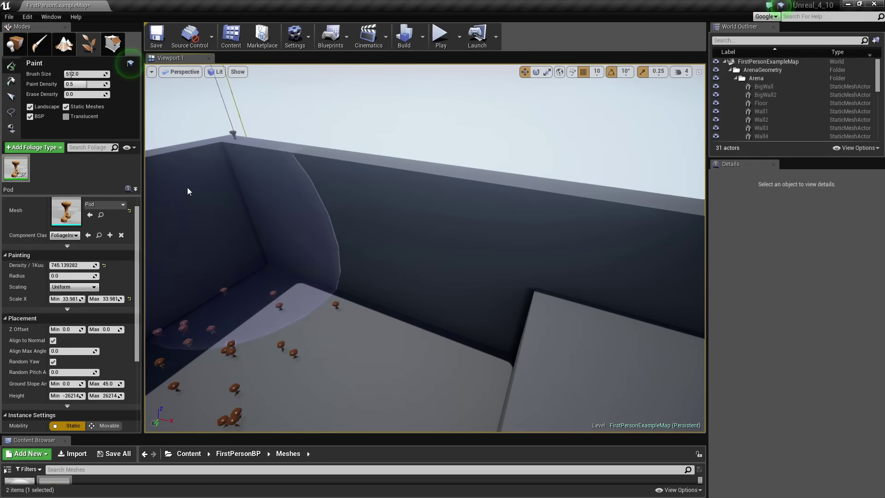
left_click_drag(86, 77, 64, 77)
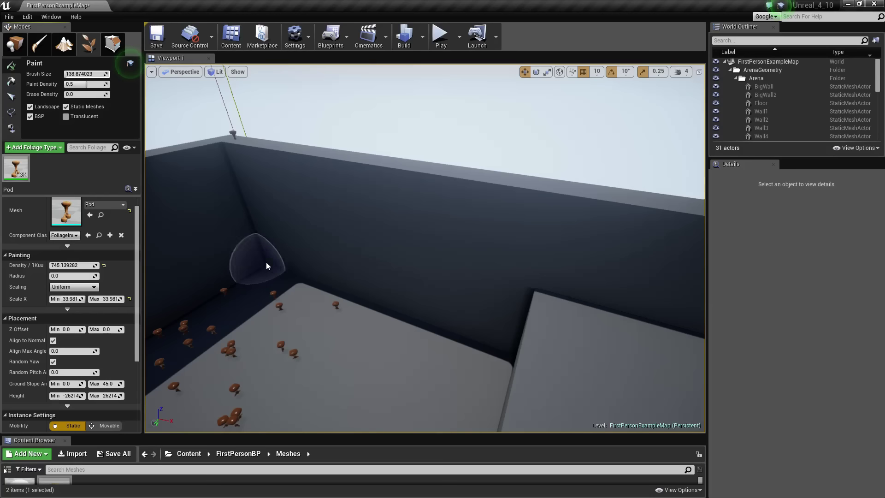
Paint giant pods starting in the arena corner and continuing in a dense row along the adjoining walls
left_click(274, 276)
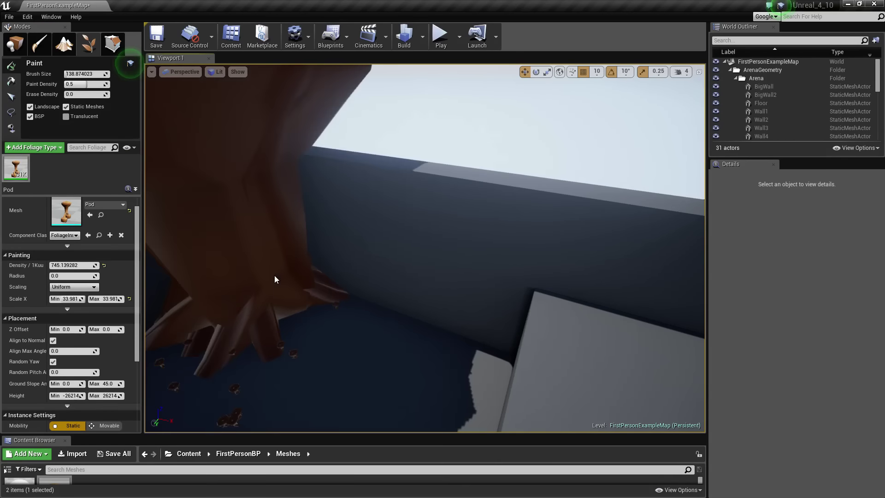
mouse_move(274, 275)
left_mouse_down()
mouse_move(397, 292)
mouse_move(534, 328)
left_mouse_up()
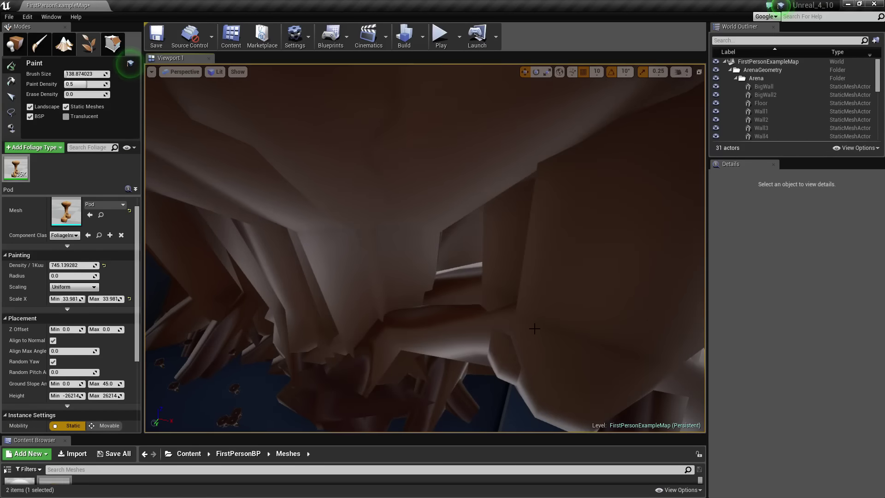
mouse_move(534, 328)
right_mouse_down()
mouse_move(608, 325)
mouse_move(458, 322)
right_mouse_up()
left_click_drag(447, 292, 687, 277)
right_click_drag(576, 329, 673, 319)
left_click_drag(414, 345, 555, 373)
right_click_drag(555, 374, 645, 374)
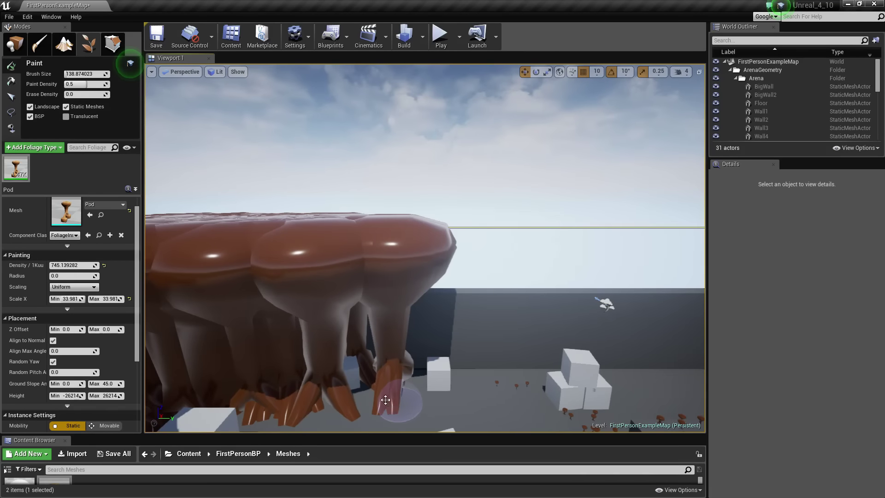
Extend the row of giant pods around the rest of the arena perimeter until it encloses the floor
left_click_drag(391, 400, 663, 406)
mouse_move(663, 406)
right_mouse_down()
mouse_move(691, 396)
mouse_move(551, 376)
right_mouse_up()
left_click_drag(479, 350, 613, 387)
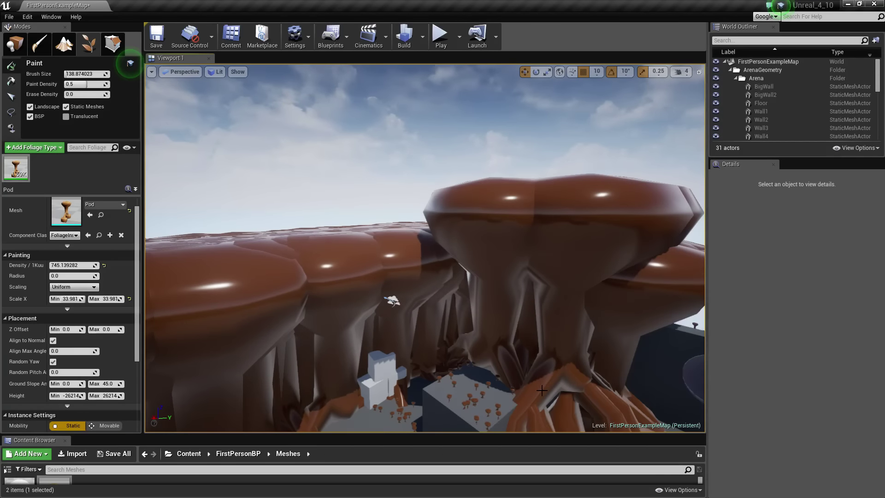
right_click_drag(613, 387, 511, 328)
left_click_drag(512, 329, 678, 369)
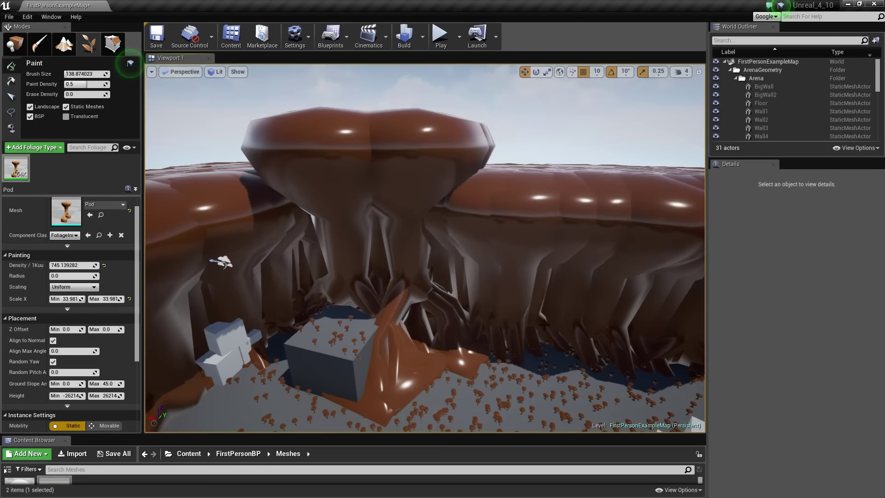
right_click_drag(686, 371, 784, 369)
left_click_drag(339, 319, 550, 326)
left_click_drag(650, 352, 633, 355)
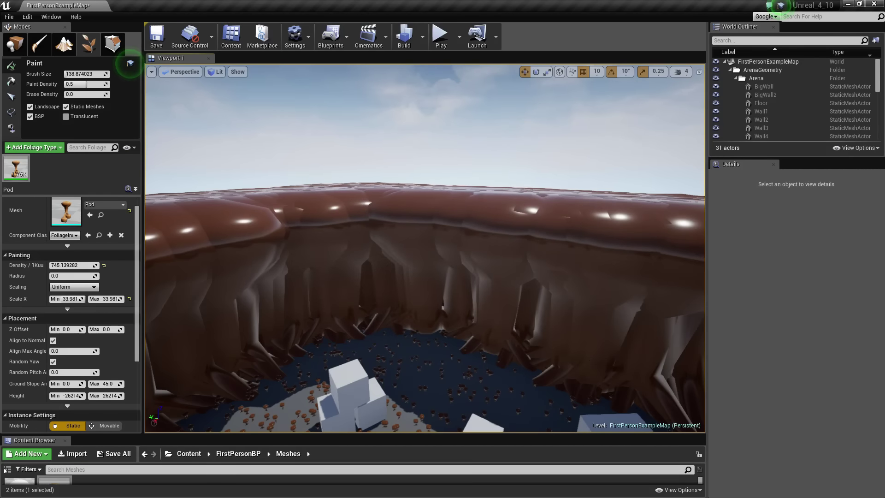
right_click_drag(633, 357, 728, 355)
left_click_drag(501, 347, 537, 348)
mouse_move(537, 348)
right_mouse_down()
mouse_move(599, 349)
mouse_move(691, 396)
mouse_move(784, 398)
mouse_move(477, 317)
mouse_move(351, 311)
mouse_move(277, 286)
mouse_move(194, 198)
mouse_move(346, 304)
mouse_move(362, 300)
mouse_move(327, 304)
mouse_move(325, 322)
mouse_move(366, 309)
mouse_move(367, 320)
right_mouse_up()
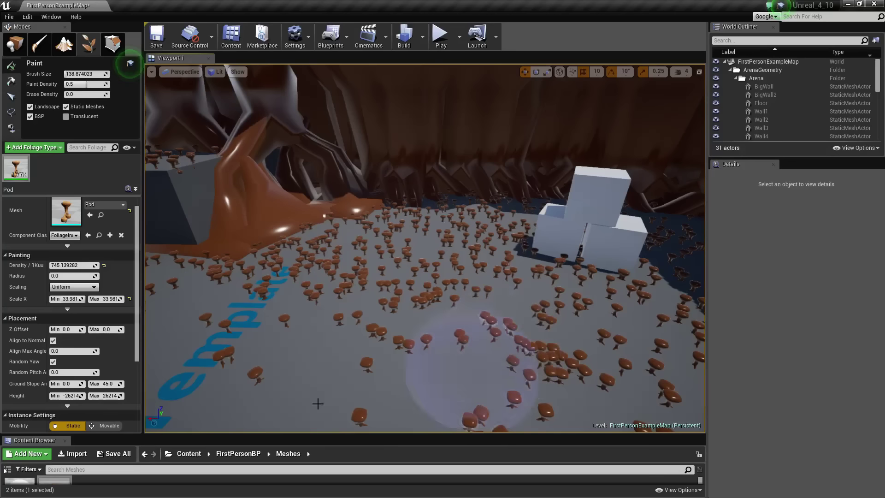
Set the pod foliage's collision preset to BlockAll in its instance settings
left_click_drag(137, 296, 138, 350)
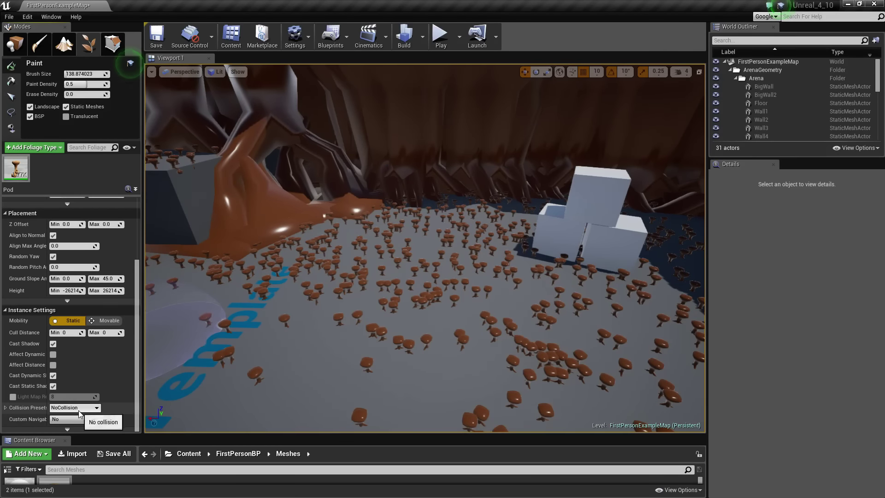
left_click(14, 174)
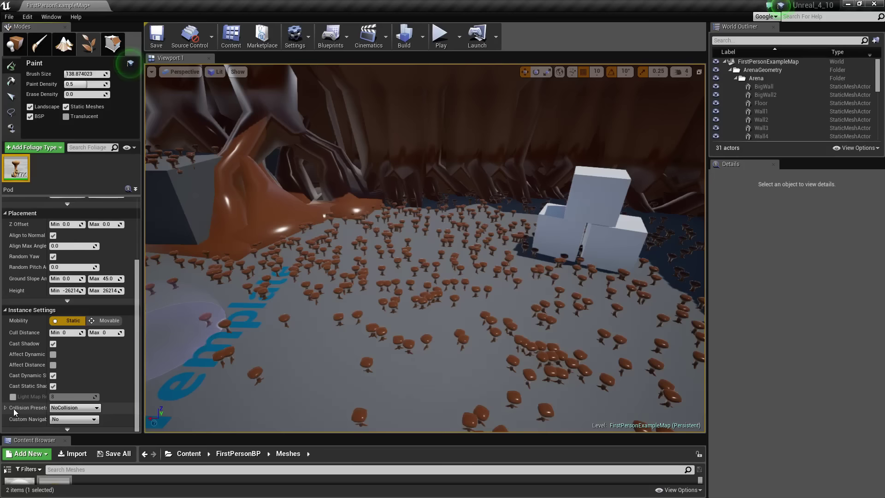
left_click(95, 411)
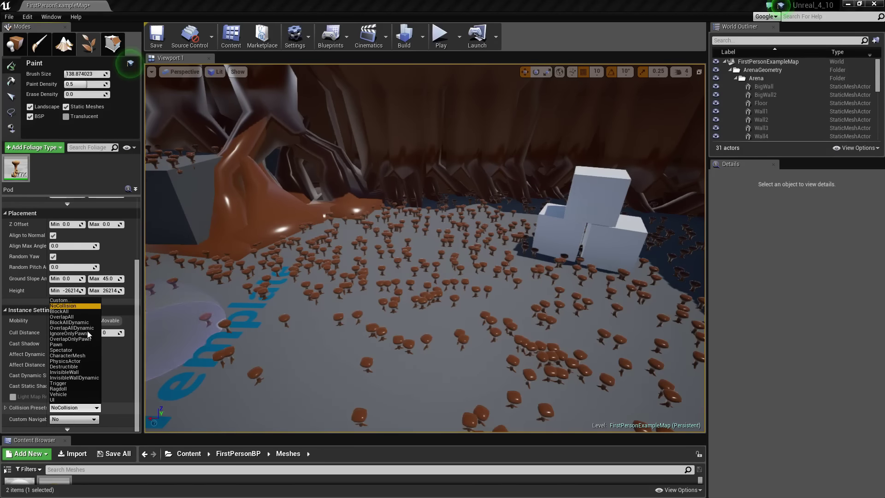
left_click(69, 313)
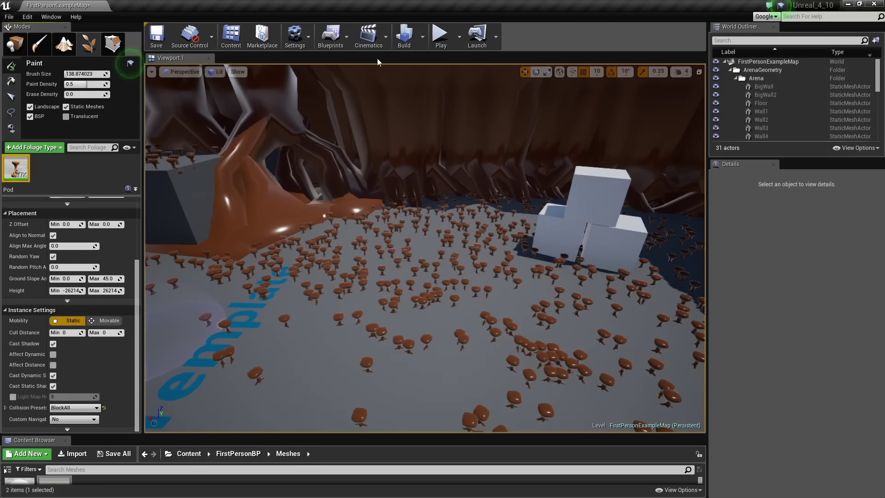
Play the level and walk through the painted pods to test their collision and view the giant pod walls
left_click(439, 36)
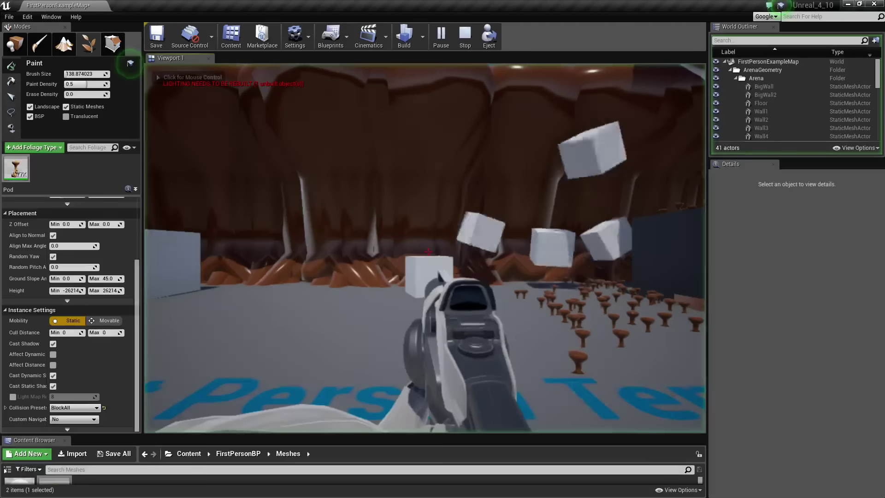
key("w")
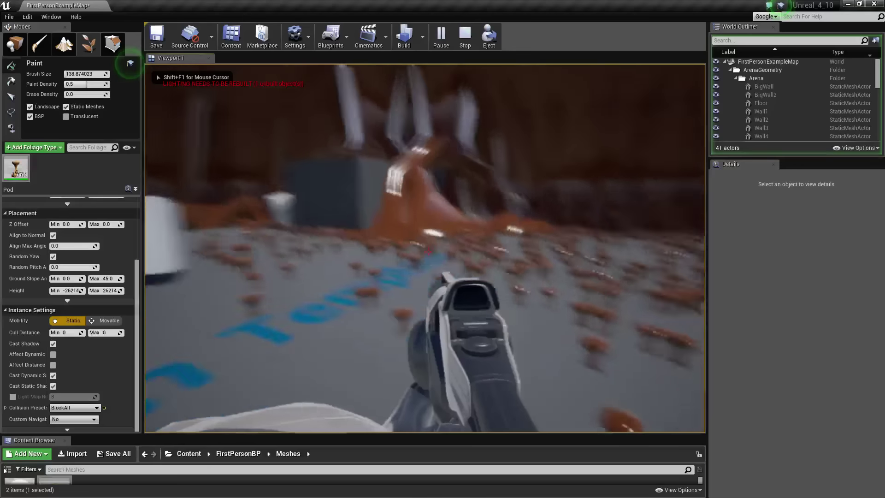
key("w")
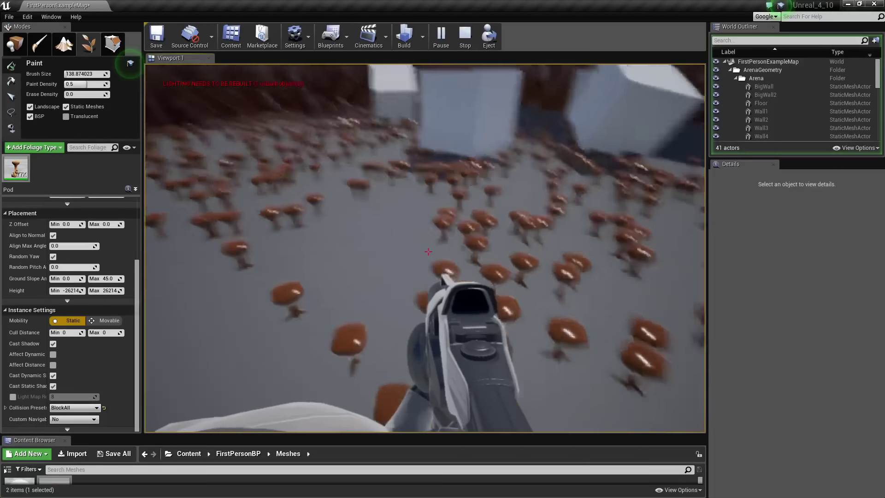
key("w")
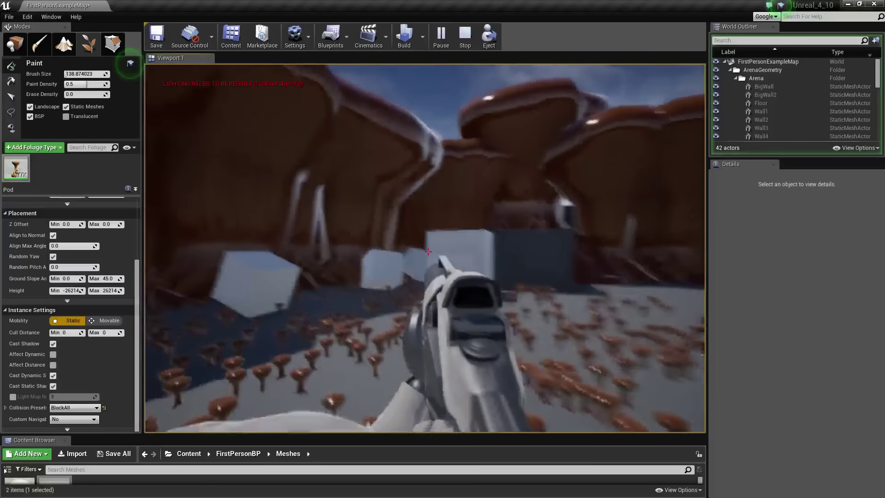
mouse_move(429, 251)
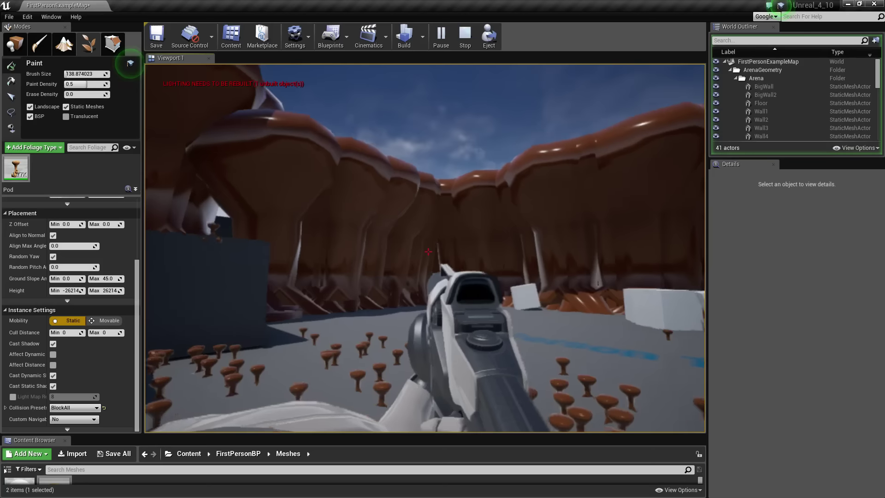
key("w")
Fire a series of projectiles around the arena while moving forward to test how they collide with the pods
left_click(428, 251)
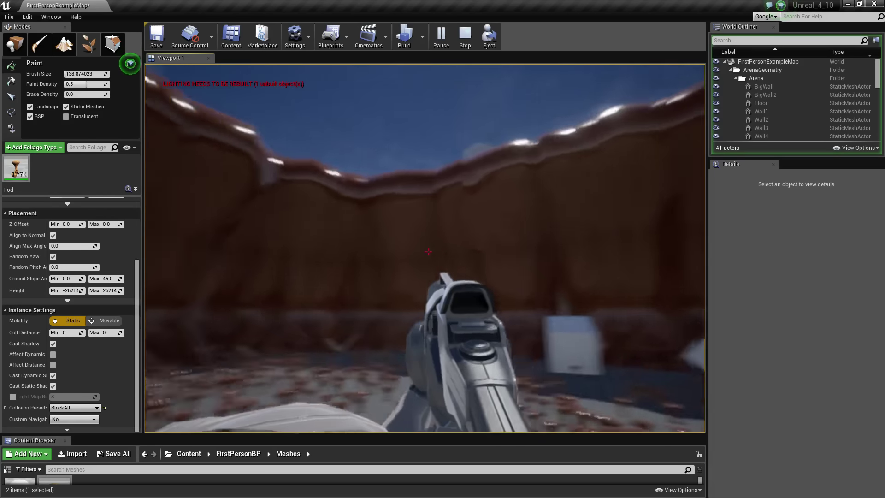
left_click(428, 252)
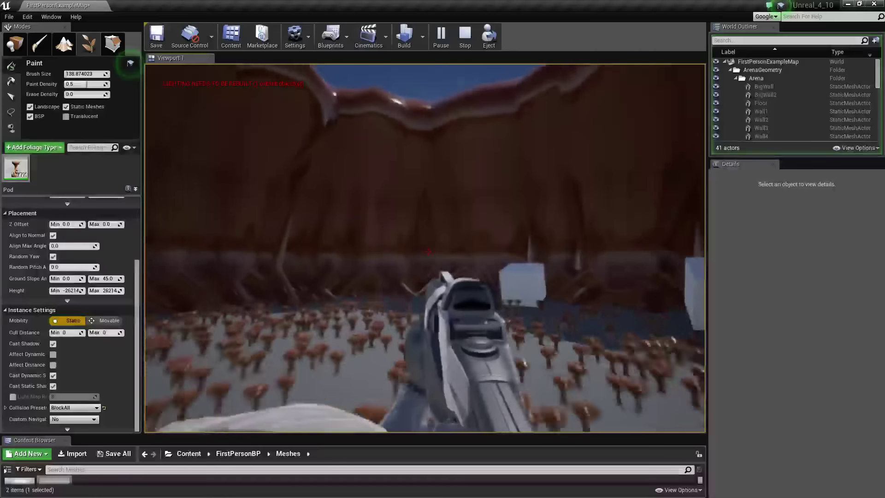
key("w")
left_click(428, 251)
left_click(428, 251)
left_click(428, 252)
key("w")
left_click(429, 252)
left_click(428, 252)
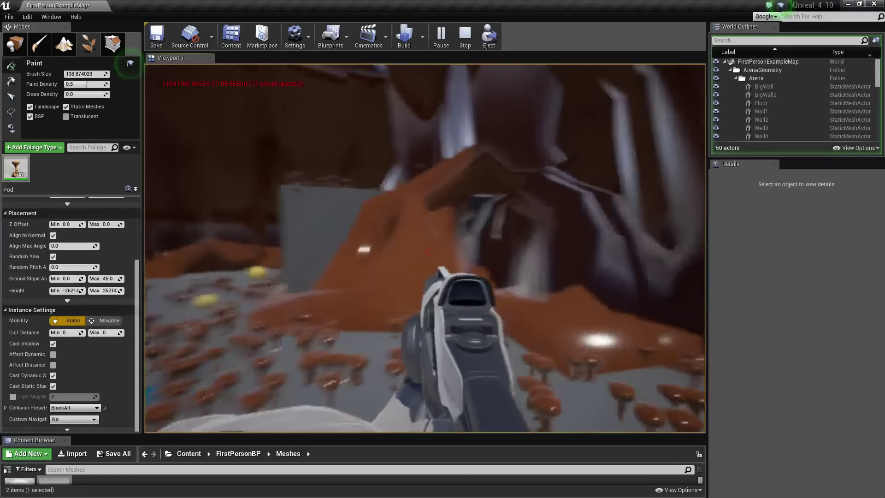
Walk across the field of small pods to the white cubes, firing more projectiles along the way
left_click(428, 252)
key("w")
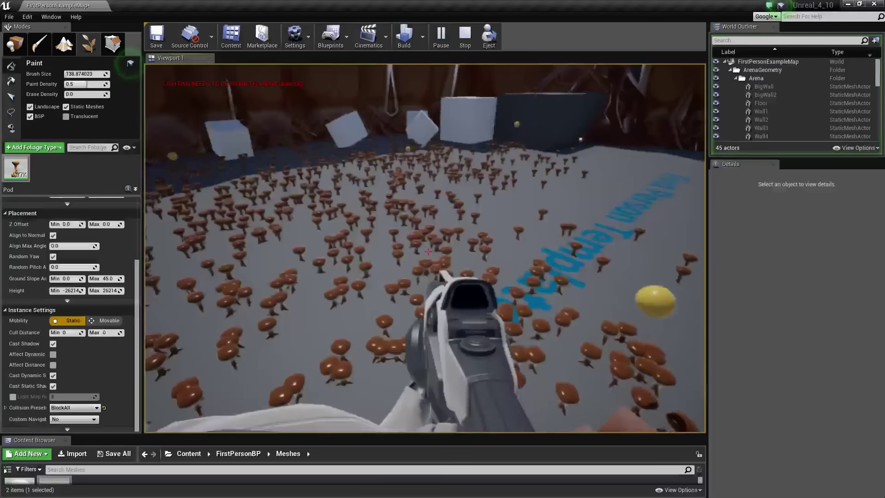
key("w")
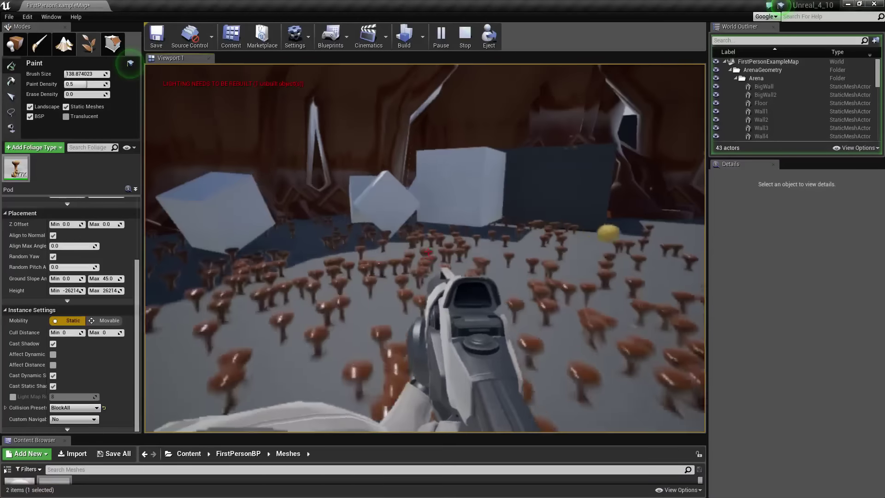
left_click(428, 251)
key("w")
left_click(428, 252)
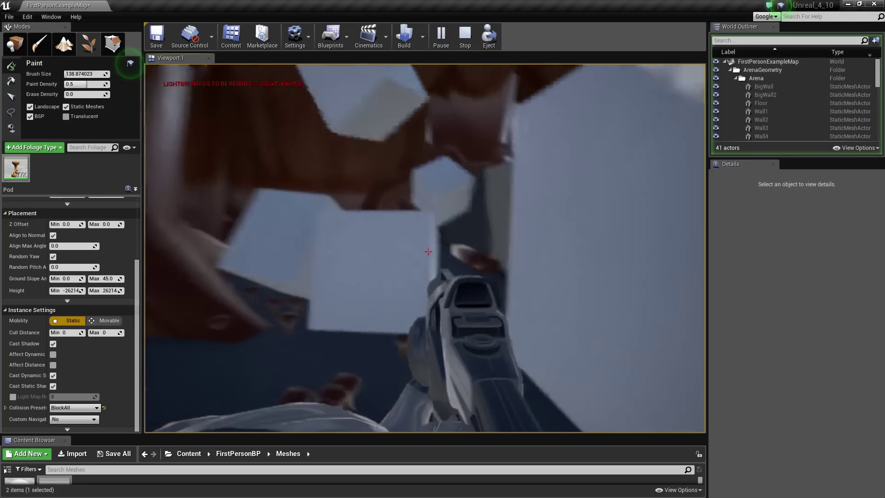